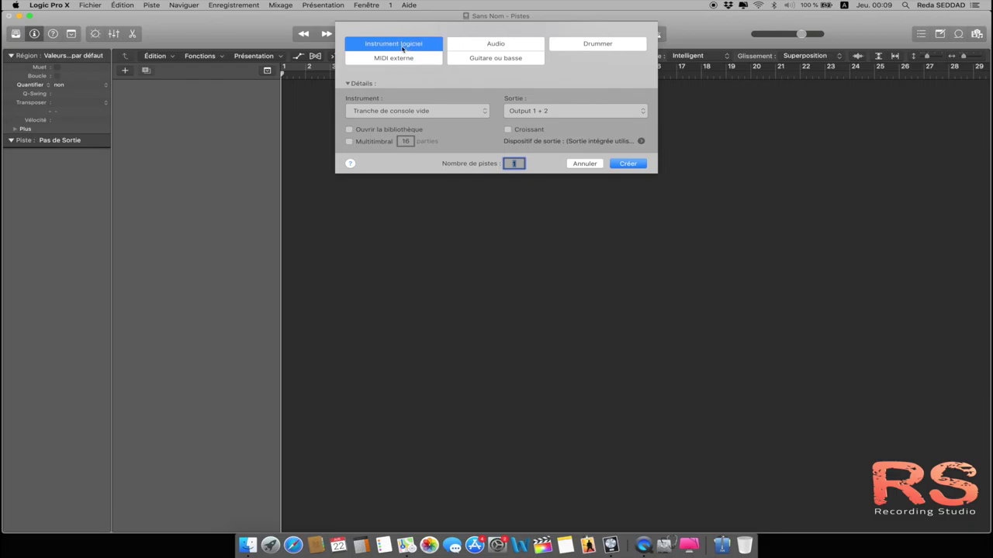
Step: Choose an Audio track with input Entrée 1 and output Output 1 + 2
{"action": "left_click", "coordinate": [482, 47]}
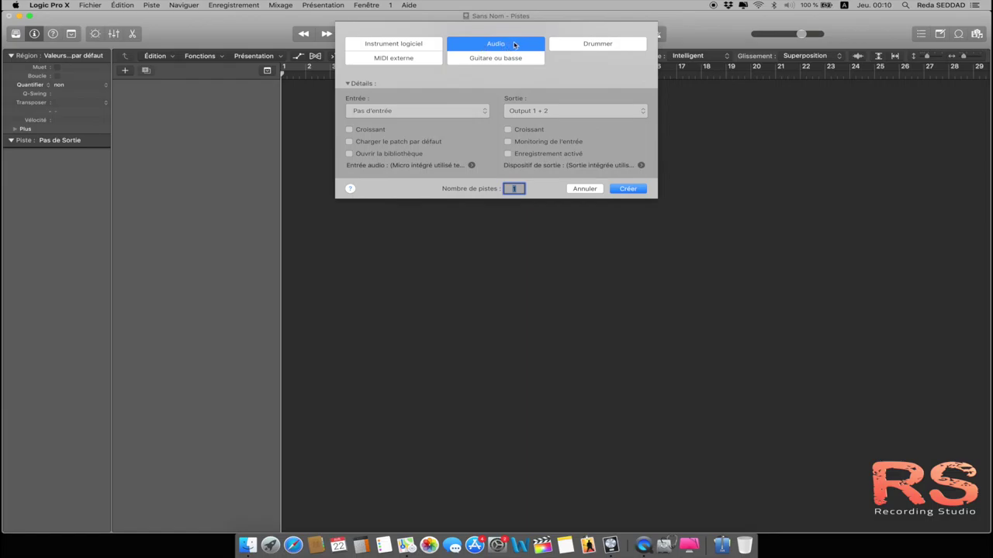
{"action": "left_click", "coordinate": [486, 114]}
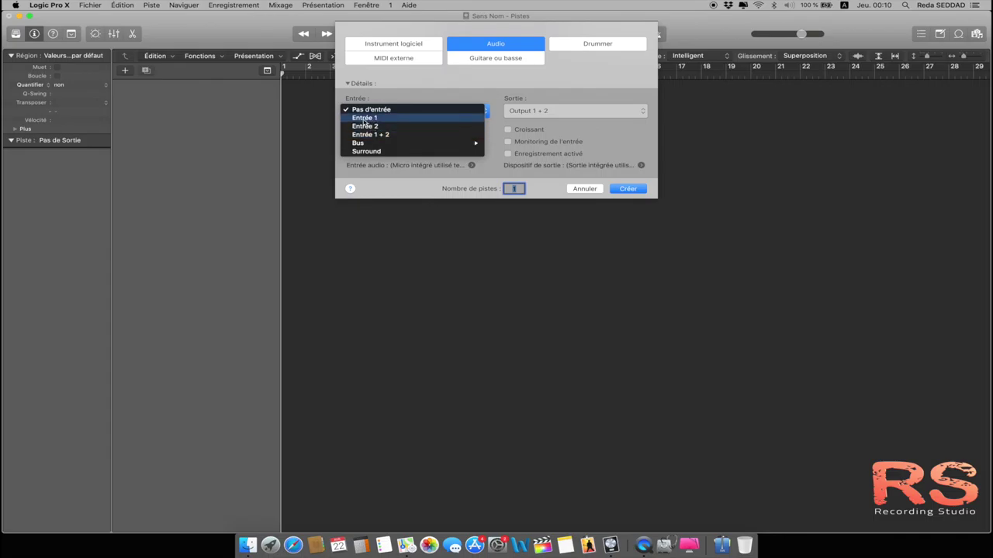
{"action": "left_click", "coordinate": [364, 122]}
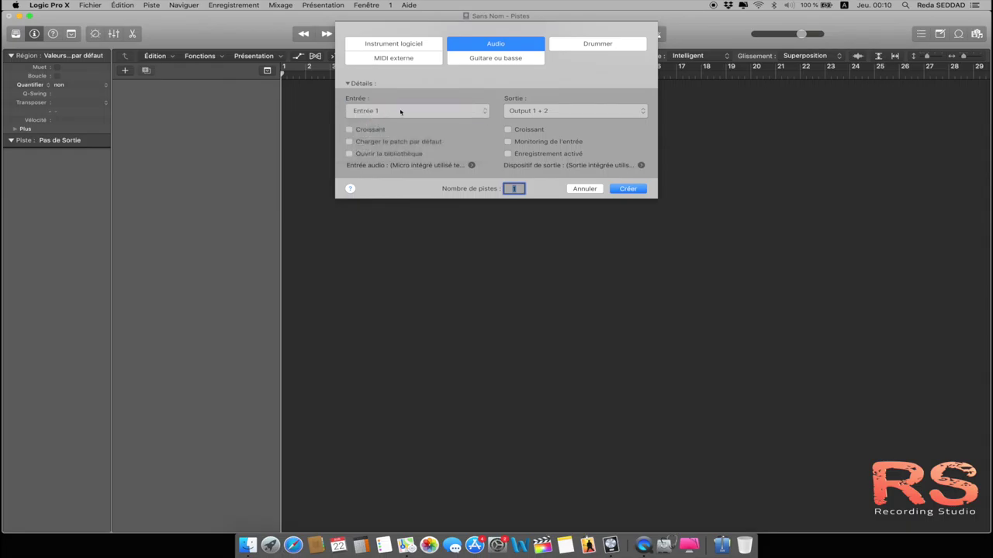
{"action": "left_click", "coordinate": [626, 189]}
{"action": "left_click", "coordinate": [642, 111]}
{"action": "mouse_move", "coordinate": [600, 120]}
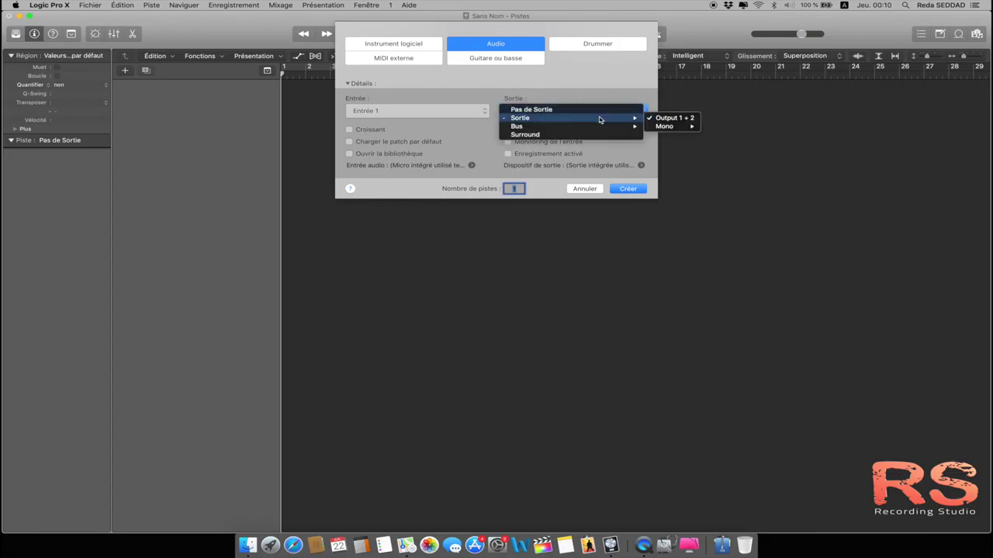
{"action": "left_click", "coordinate": [663, 118]}
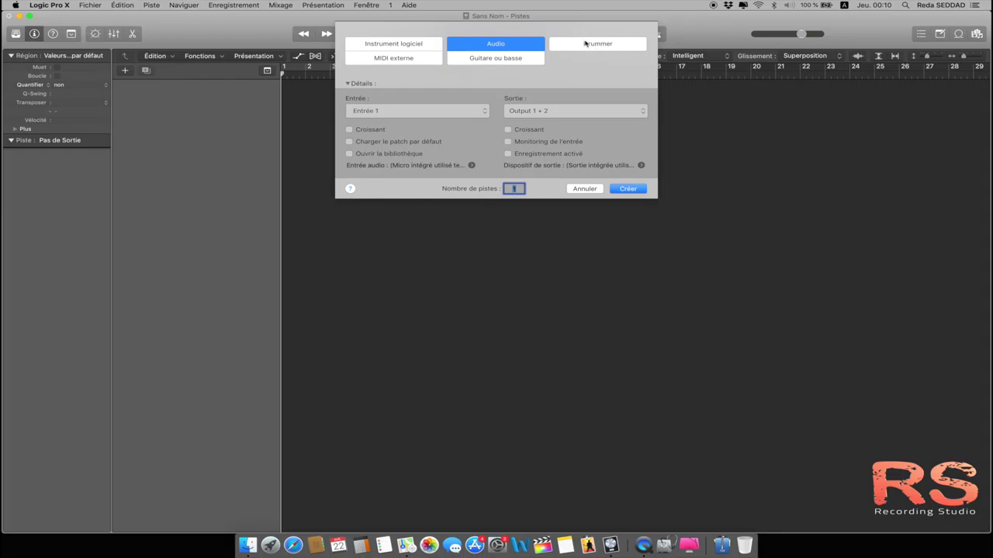
Step: Compare the Drummer, MIDI externe and Guitare ou basse options, then create a Software Instrument track
{"action": "left_click", "coordinate": [587, 46]}
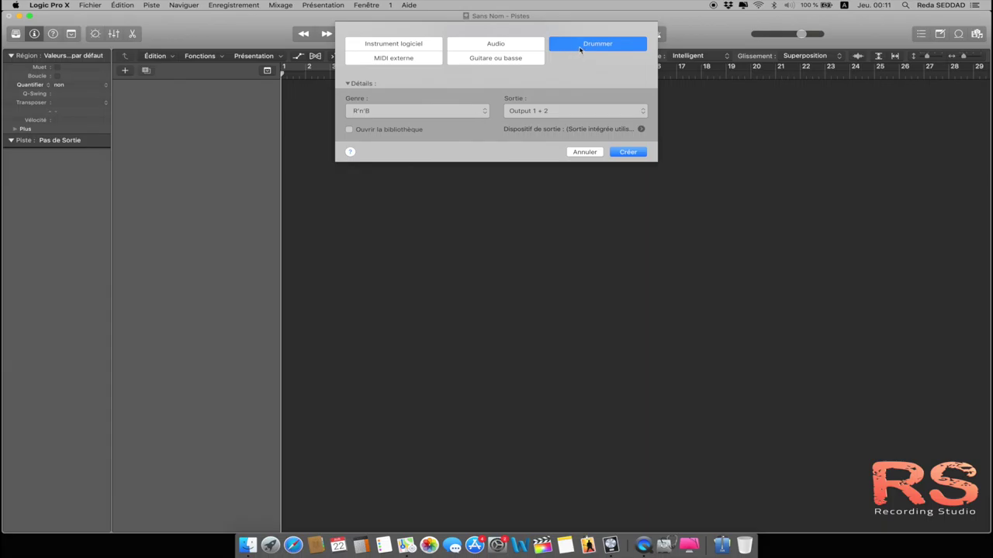
{"action": "left_click", "coordinate": [374, 62]}
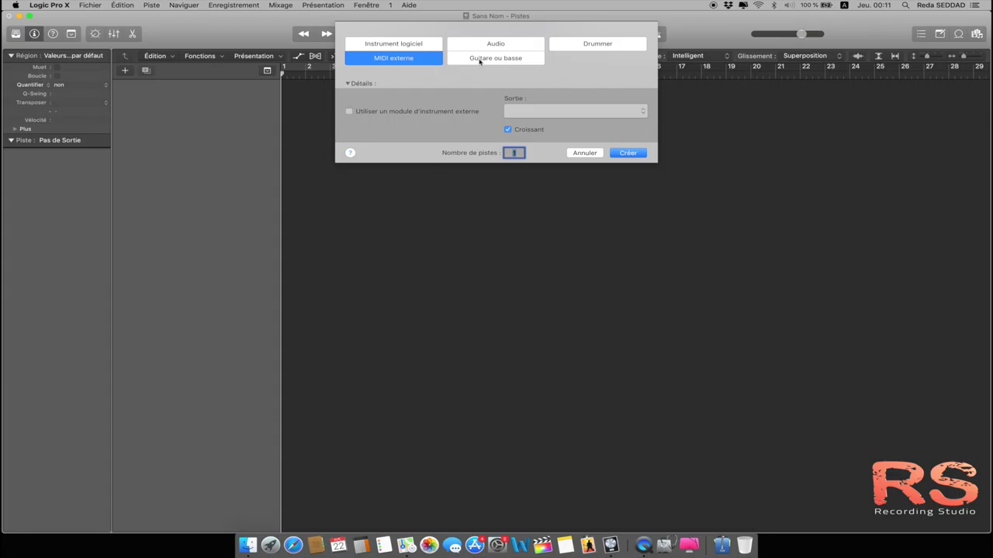
{"action": "left_click", "coordinate": [480, 62]}
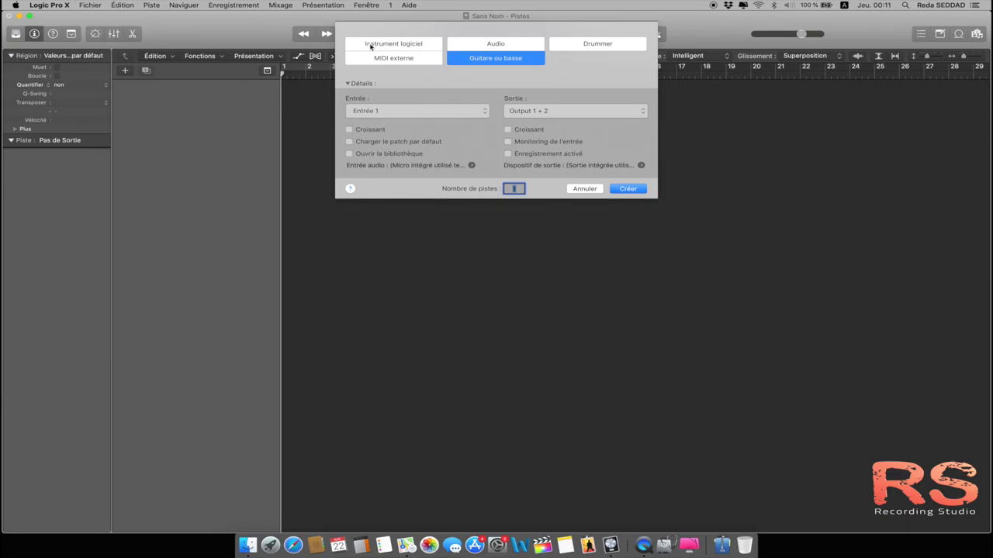
{"action": "left_click", "coordinate": [370, 46]}
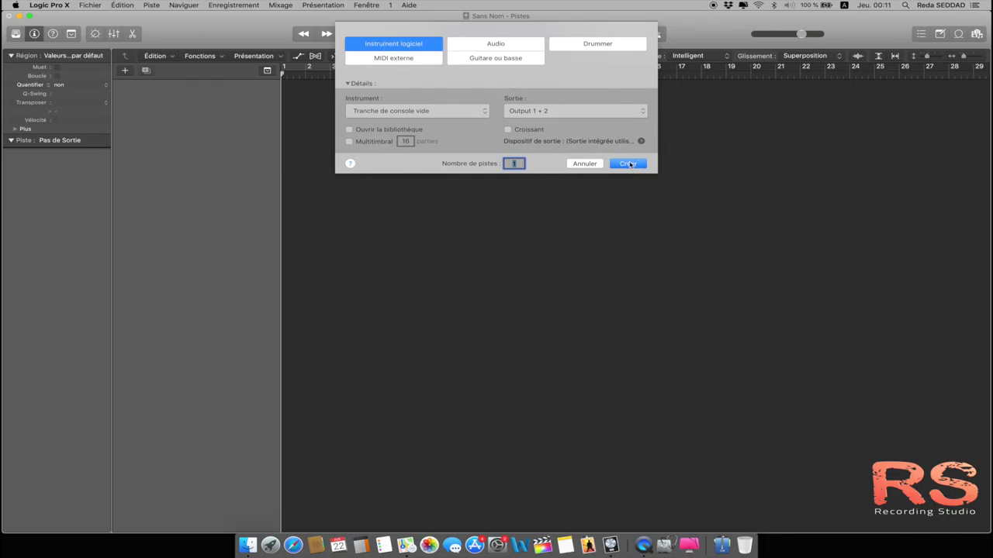
{"action": "left_click", "coordinate": [629, 164]}
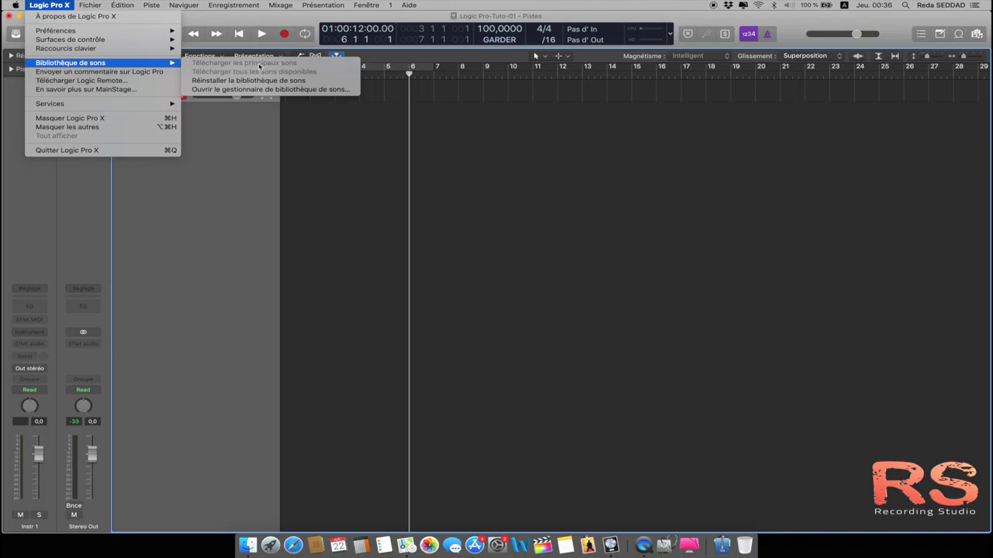
{"action": "left_click", "coordinate": [224, 145]}
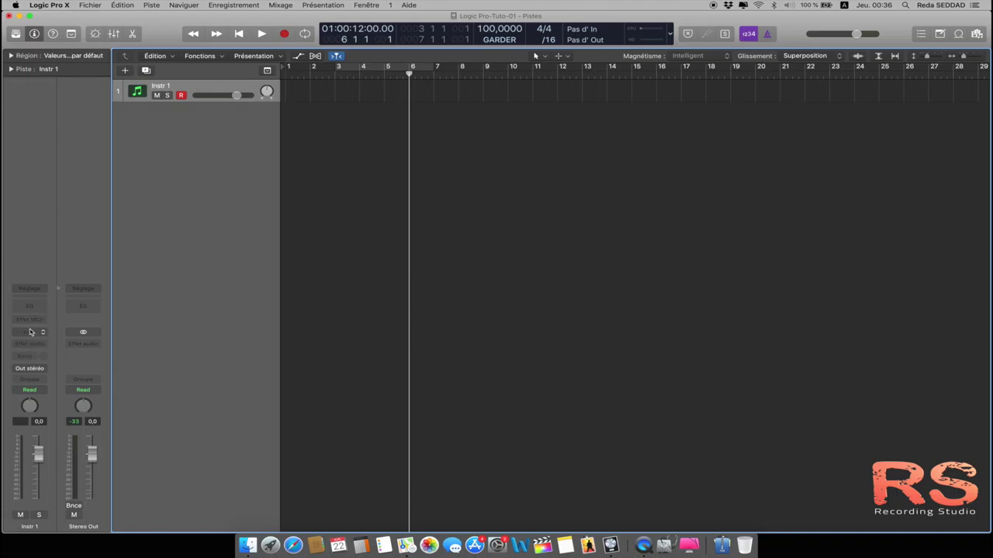
{"action": "left_click", "coordinate": [58, 5]}
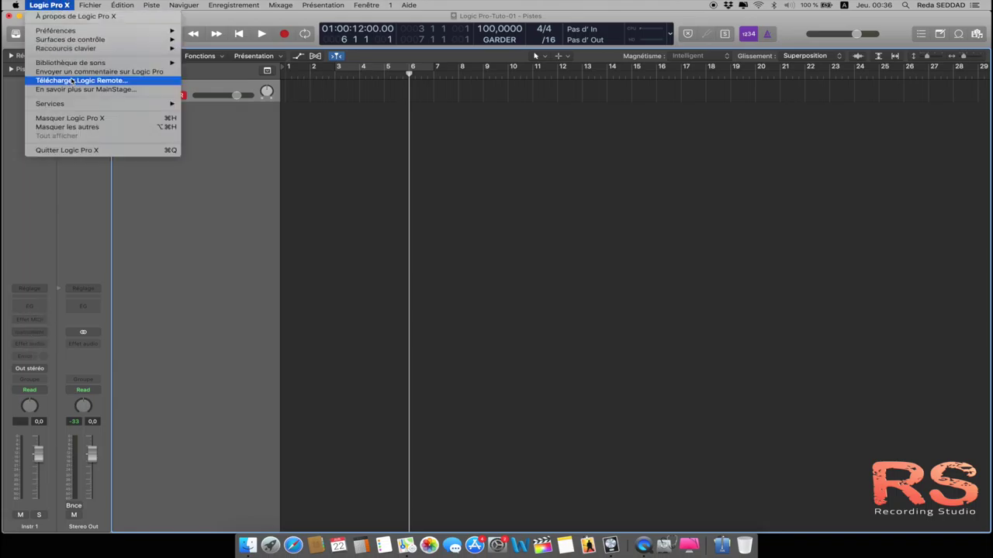
{"action": "mouse_move", "coordinate": [91, 63]}
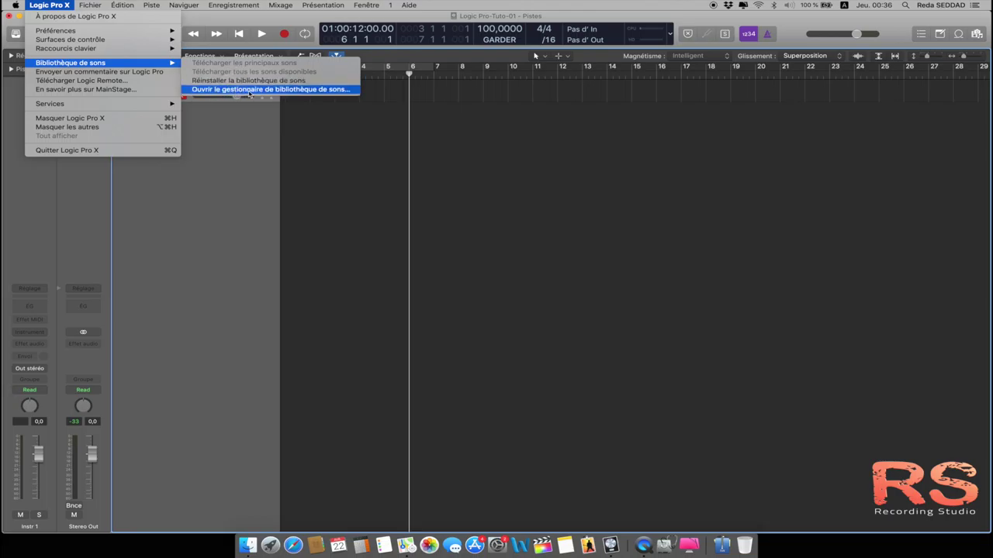
{"action": "left_click", "coordinate": [322, 92]}
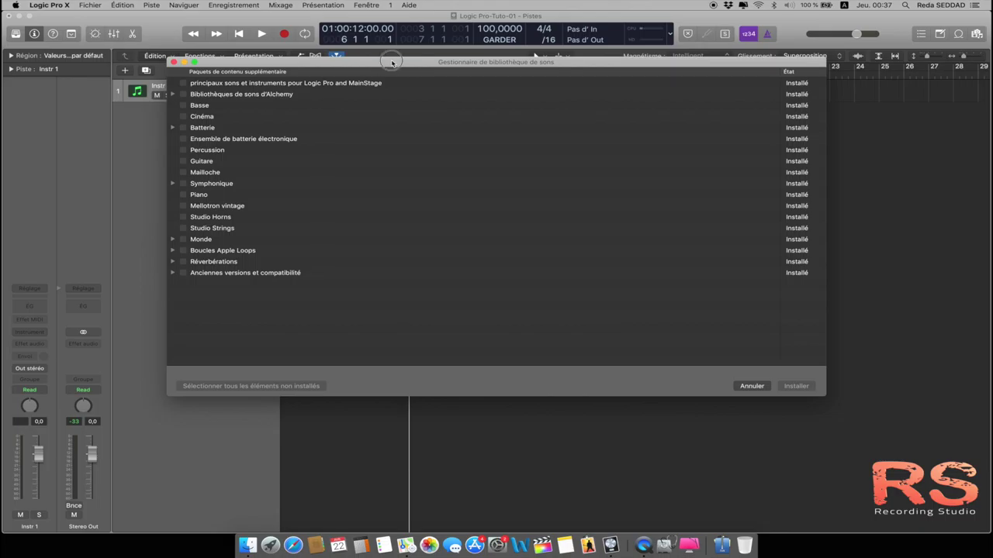
{"action": "left_click_drag", "start_coordinate": [392, 62], "coordinate": [374, 58]}
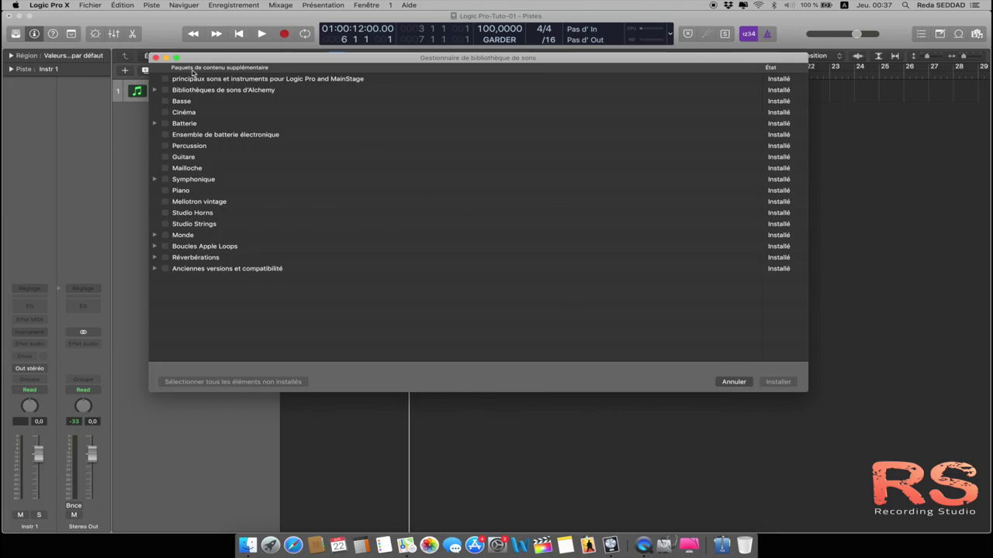
{"action": "left_click", "coordinate": [156, 58]}
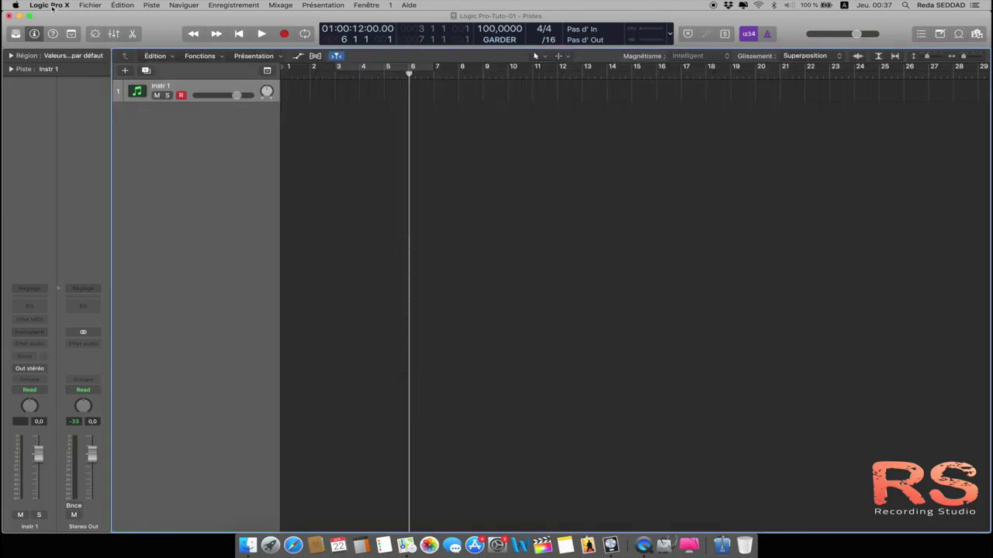
Step: Open Logic Pro X > Préférences > Générales and switch to the Audio preferences
{"action": "left_click", "coordinate": [49, 6]}
{"action": "mouse_move", "coordinate": [65, 30]}
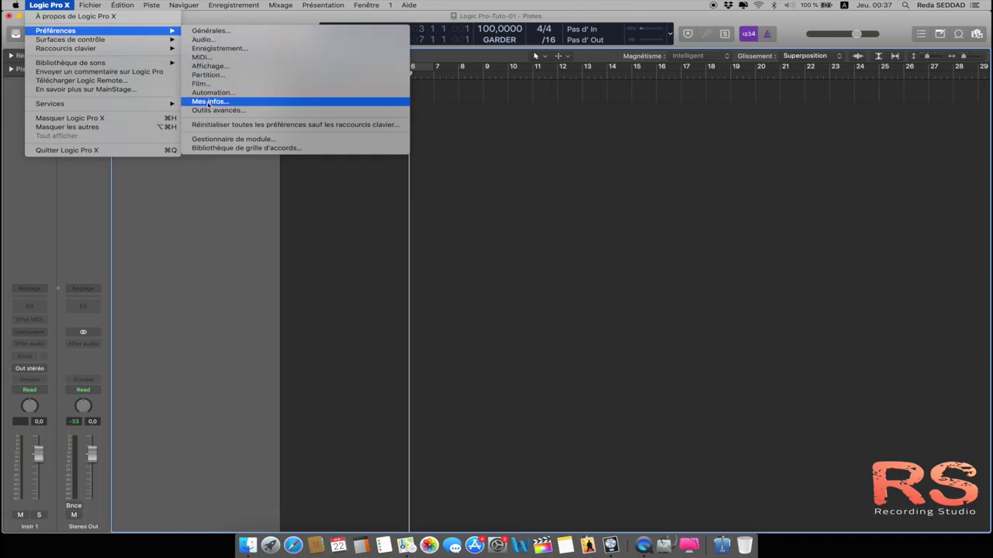
{"action": "left_click", "coordinate": [209, 31]}
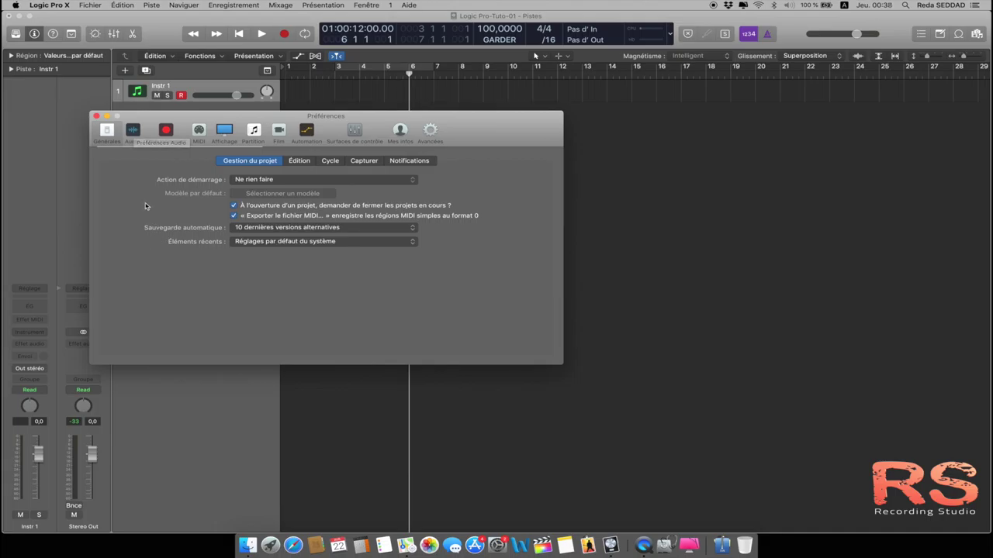
{"action": "left_click", "coordinate": [134, 133]}
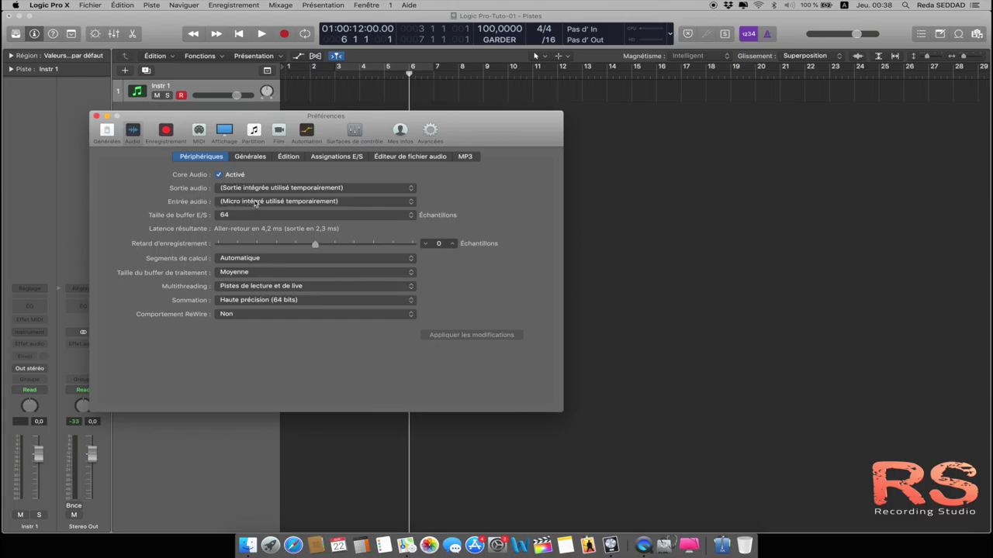
Step: Set the audio output device to Réglage du système
{"action": "left_click", "coordinate": [412, 189]}
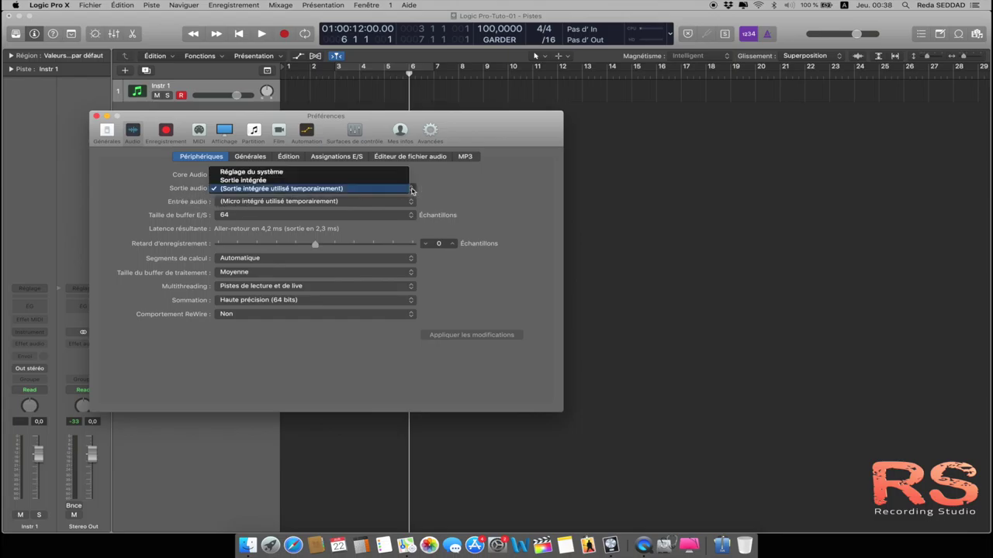
{"action": "left_click", "coordinate": [347, 180]}
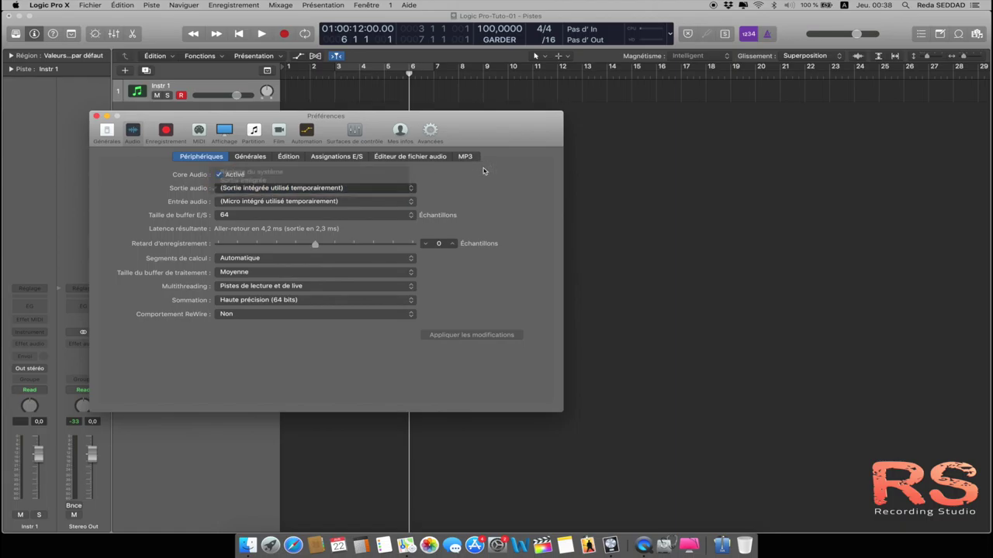
{"action": "left_click", "coordinate": [413, 190]}
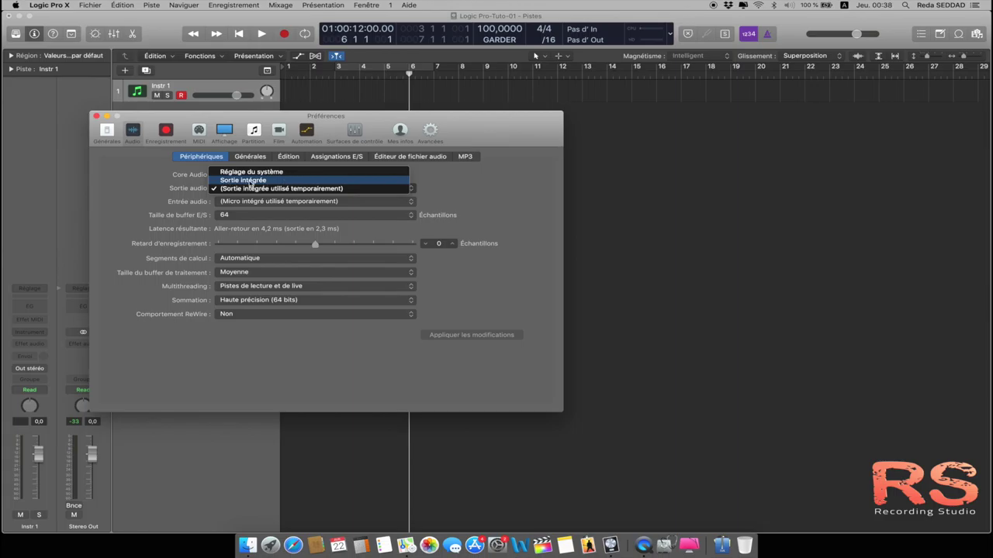
{"action": "left_click", "coordinate": [249, 183]}
{"action": "left_click", "coordinate": [410, 189]}
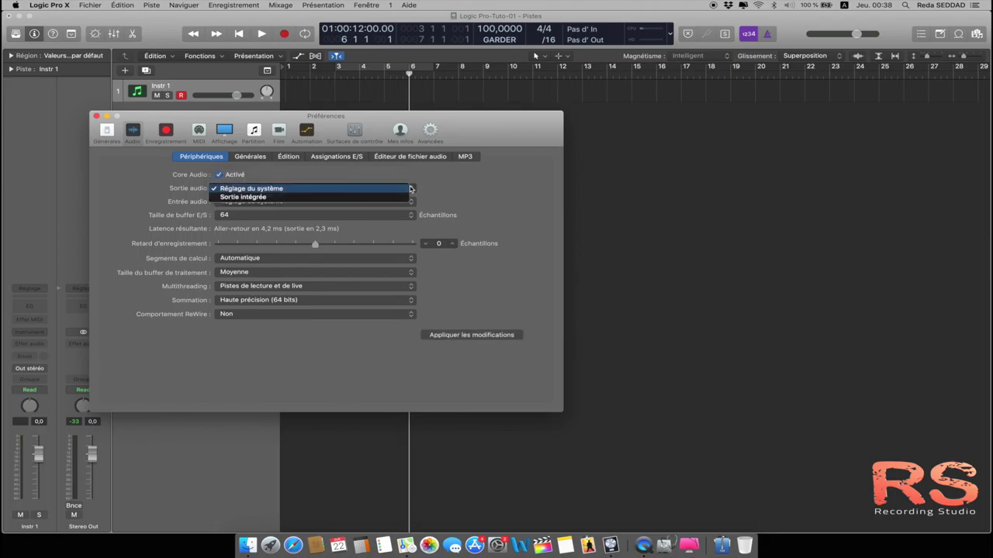
{"action": "left_click", "coordinate": [325, 188]}
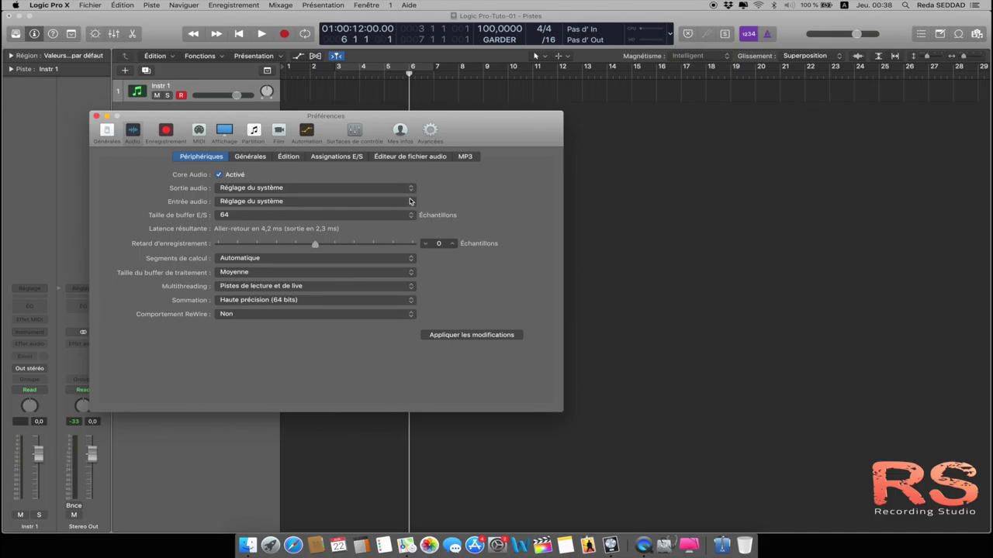
Step: Keep the audio input on Réglage du système and the I/O buffer at 64 samples
{"action": "left_click", "coordinate": [410, 201]}
{"action": "left_click", "coordinate": [449, 194]}
{"action": "left_click", "coordinate": [411, 217]}
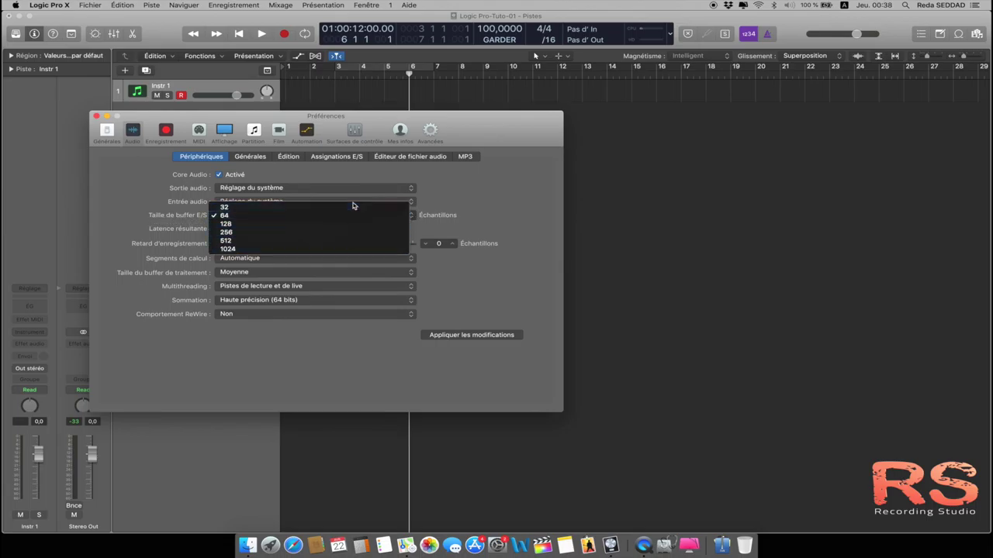
{"action": "left_click", "coordinate": [310, 215]}
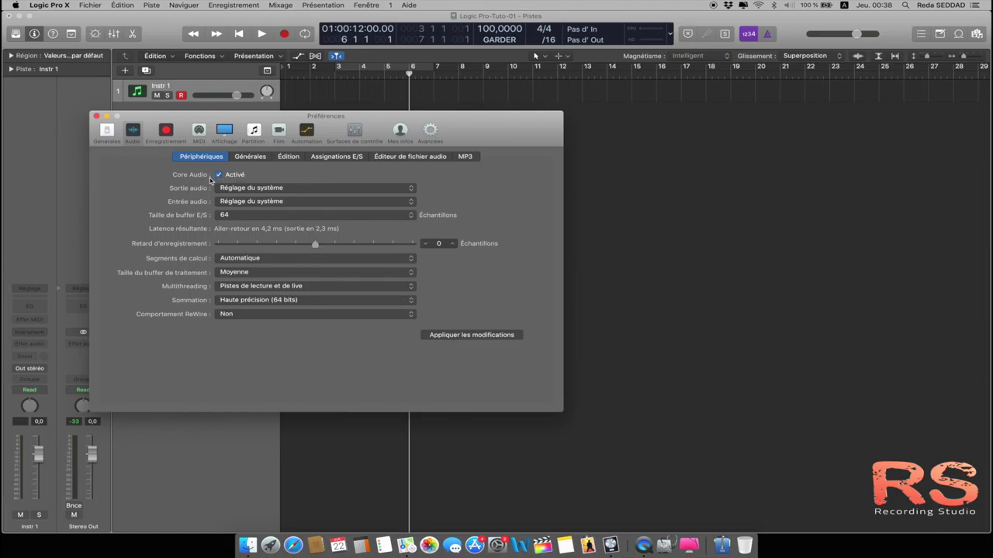
{"action": "left_click", "coordinate": [404, 188]}
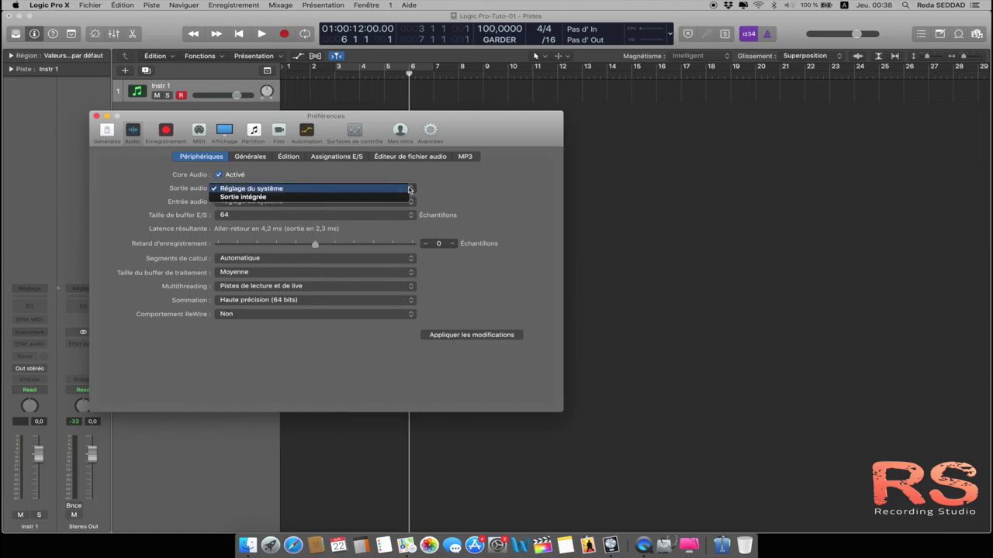
{"action": "left_click", "coordinate": [359, 184]}
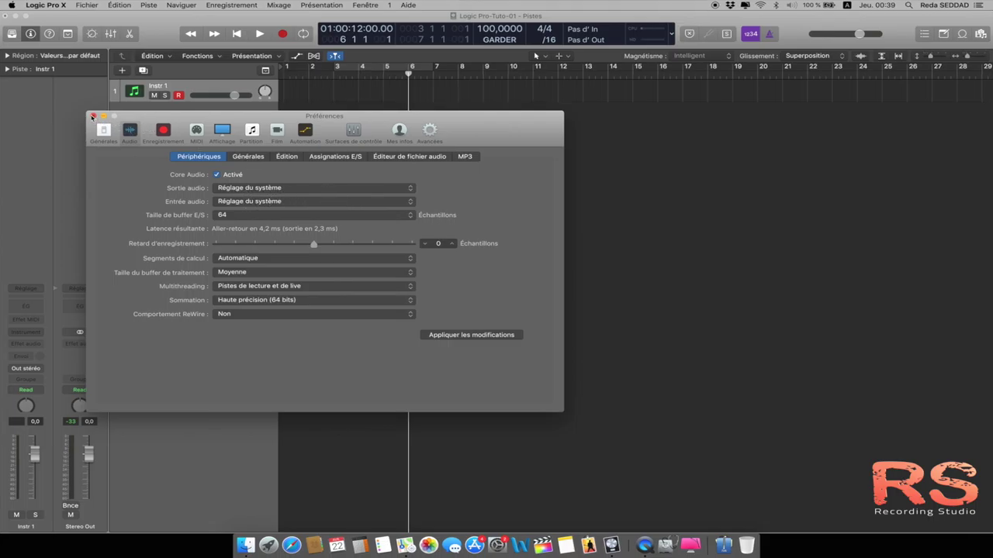
Step: Close the Preferences window, then open and close the sound Library panel
{"action": "left_click", "coordinate": [91, 116]}
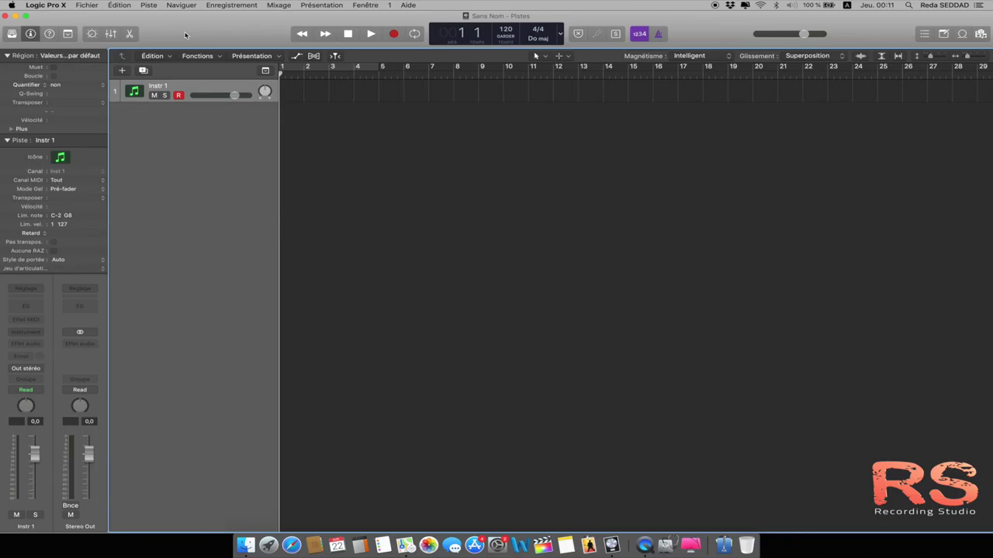
{"action": "left_click", "coordinate": [11, 35]}
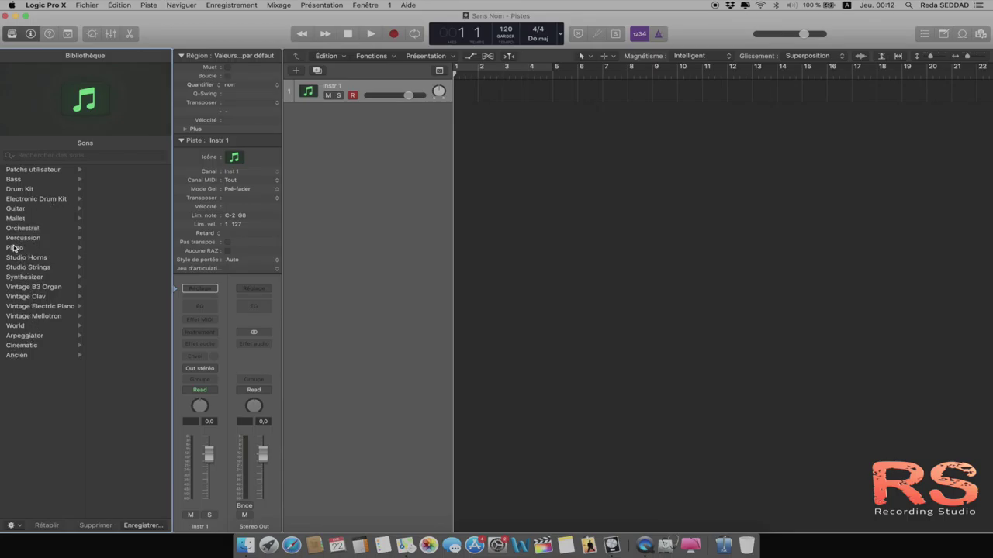
{"action": "left_click", "coordinate": [13, 34]}
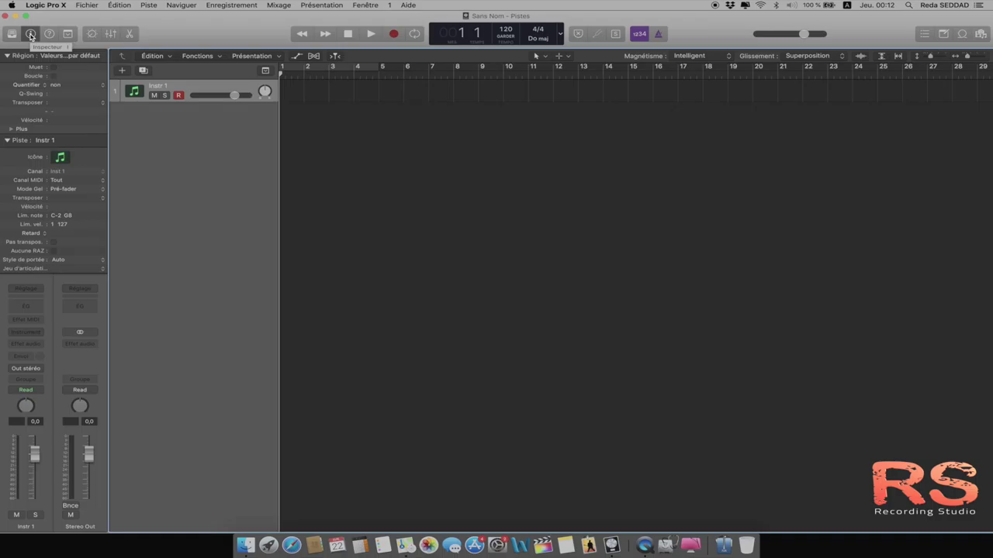
Step: Toggle the Inspector off and on, then collapse its Piste and Région sections
{"action": "left_click", "coordinate": [31, 34]}
{"action": "left_click", "coordinate": [31, 34]}
{"action": "left_click", "coordinate": [8, 142]}
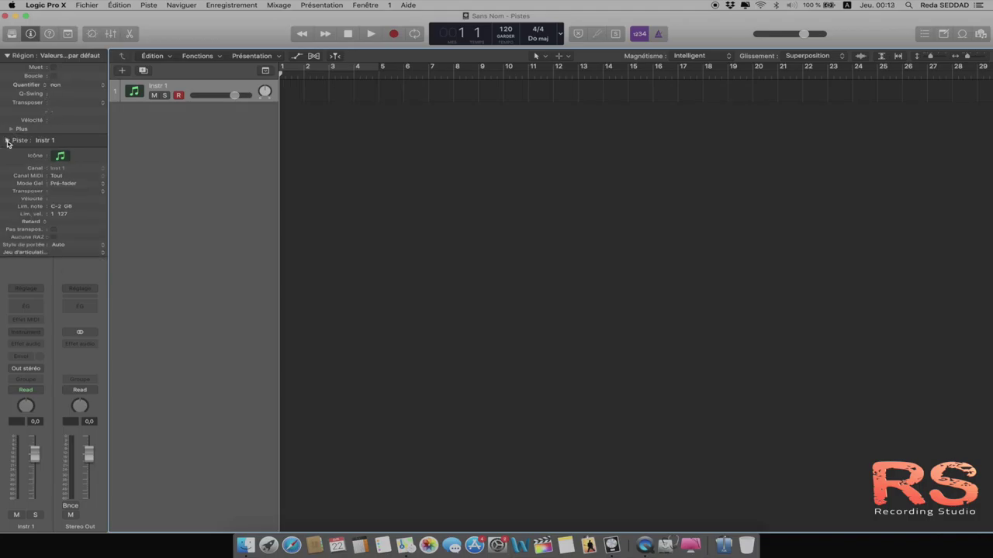
{"action": "left_click", "coordinate": [8, 56]}
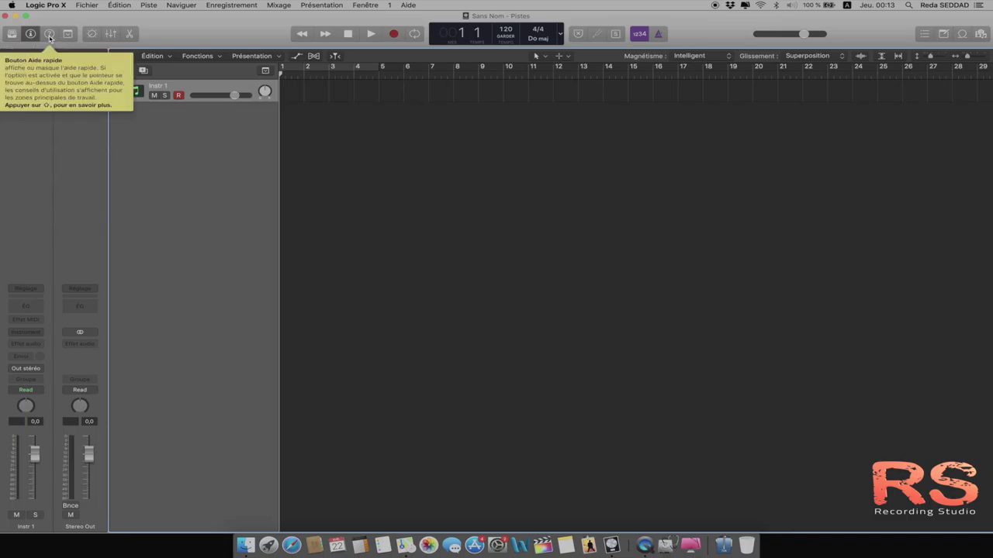
{"action": "left_click", "coordinate": [49, 35]}
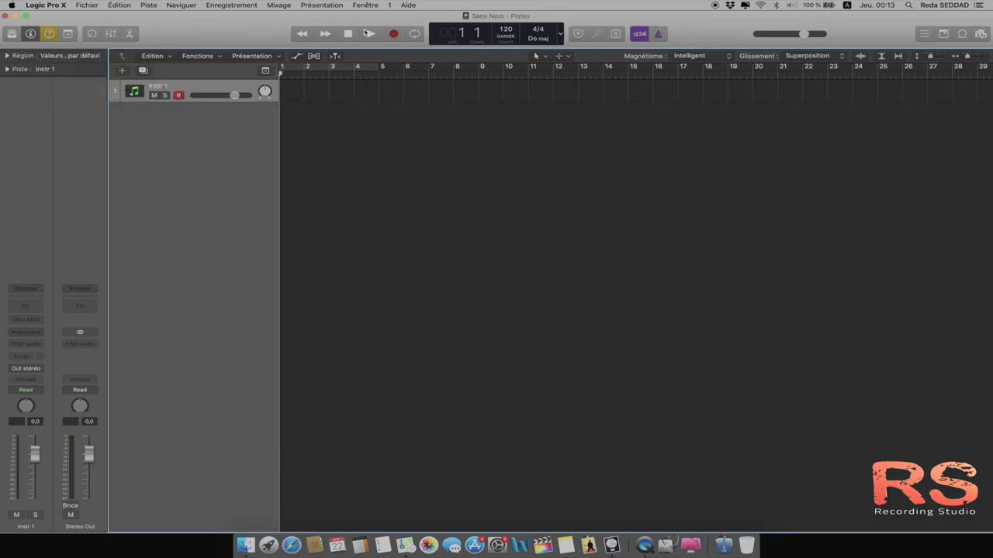
{"action": "left_click", "coordinate": [50, 37]}
{"action": "left_click", "coordinate": [68, 34]}
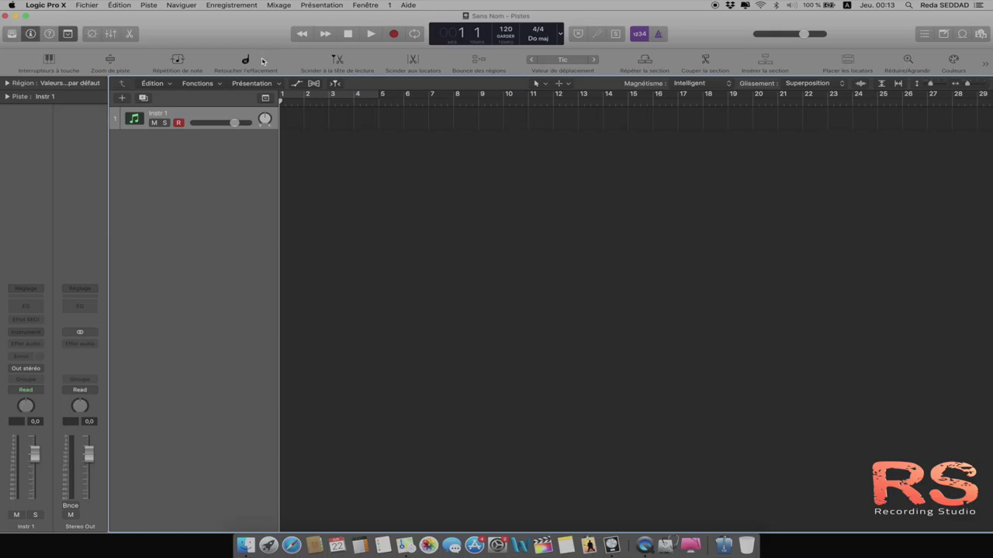
{"action": "left_click", "coordinate": [69, 35]}
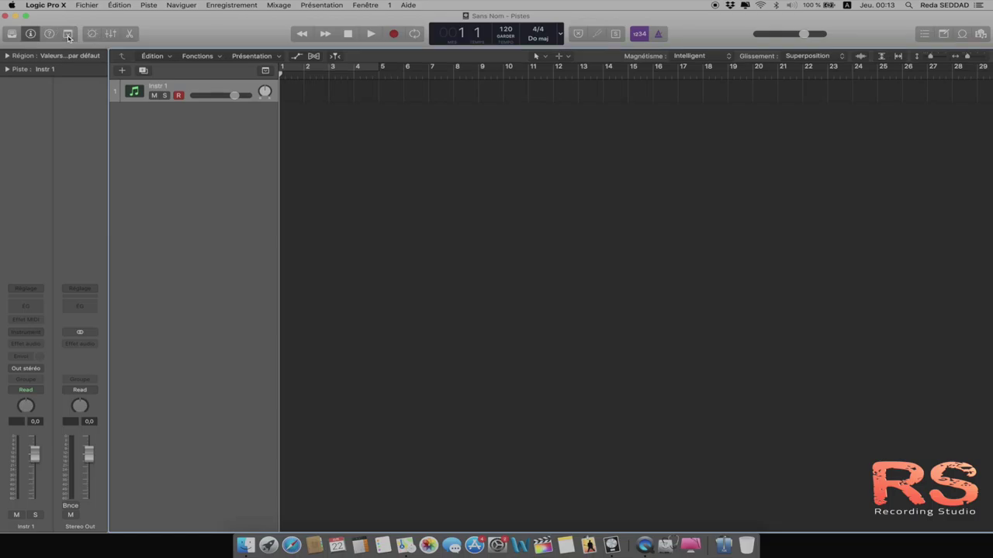
{"action": "left_click_drag", "start_coordinate": [222, 48], "coordinate": [226, 26]}
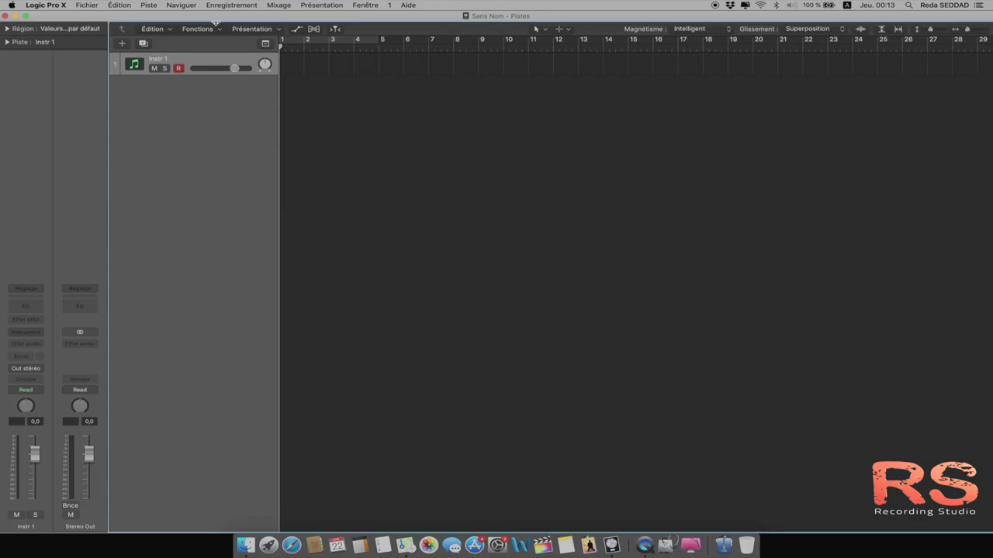
{"action": "left_click_drag", "start_coordinate": [216, 23], "coordinate": [212, 46]}
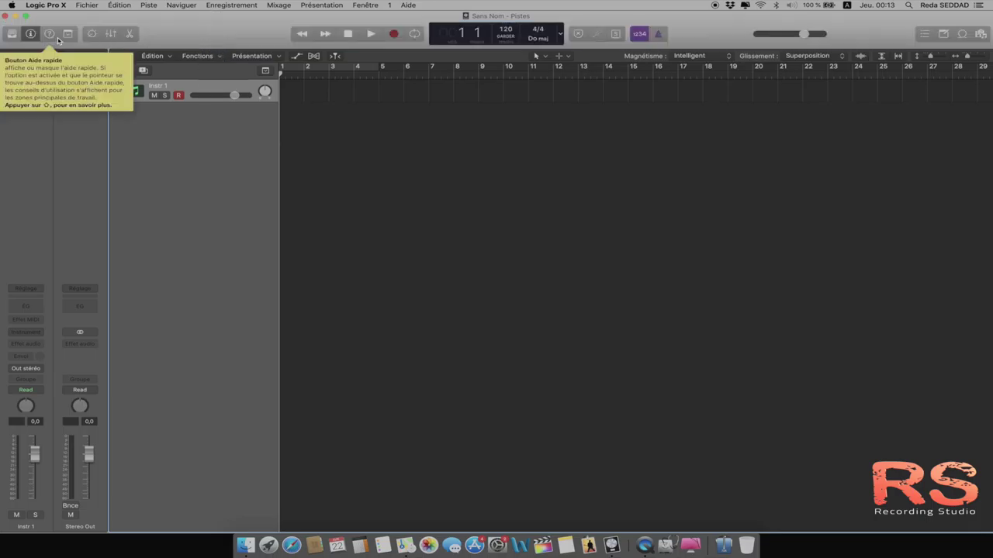
{"action": "left_click", "coordinate": [111, 35]}
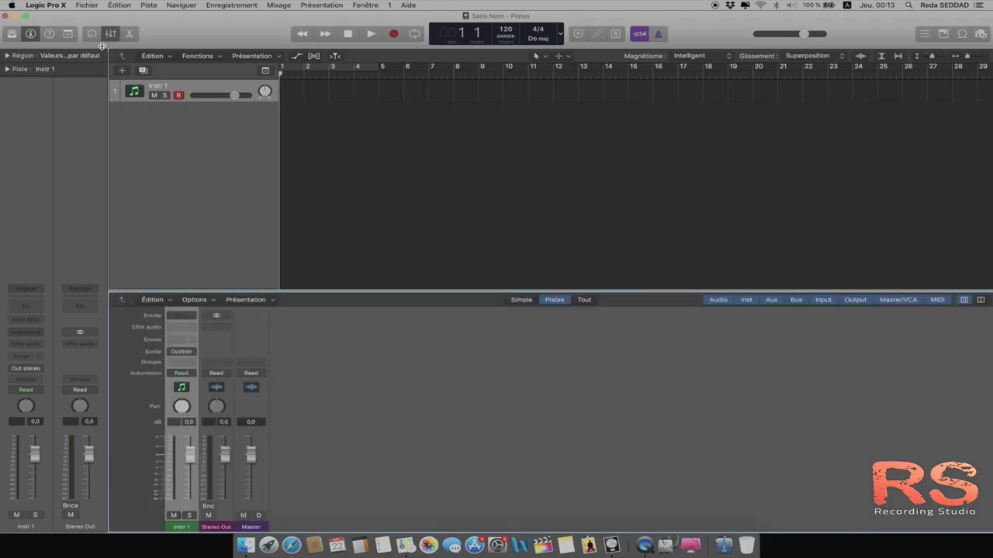
{"action": "left_click", "coordinate": [111, 35]}
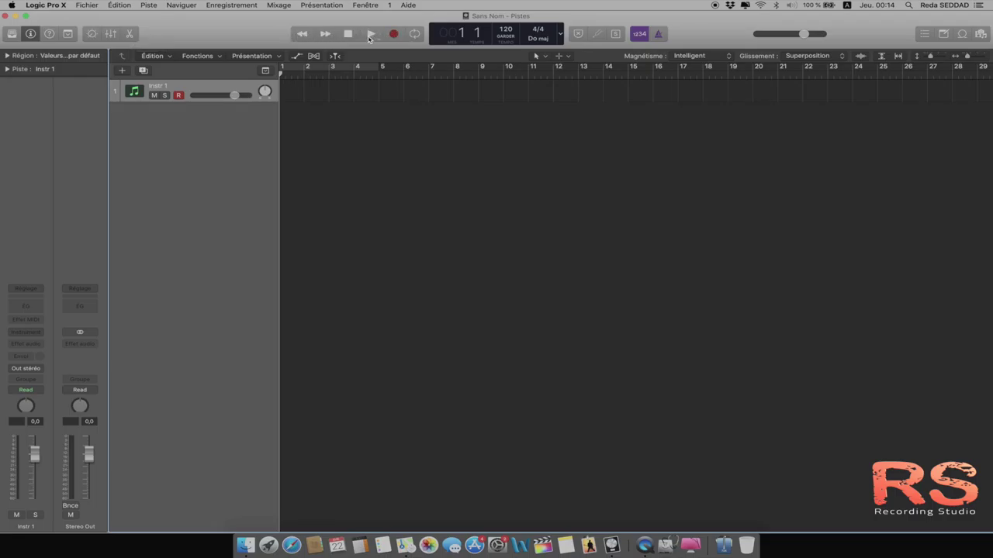
Step: Enable Catch Playhead, move the playhead to bar 5, then rewind it to bar 3
{"action": "left_click", "coordinate": [348, 35]}
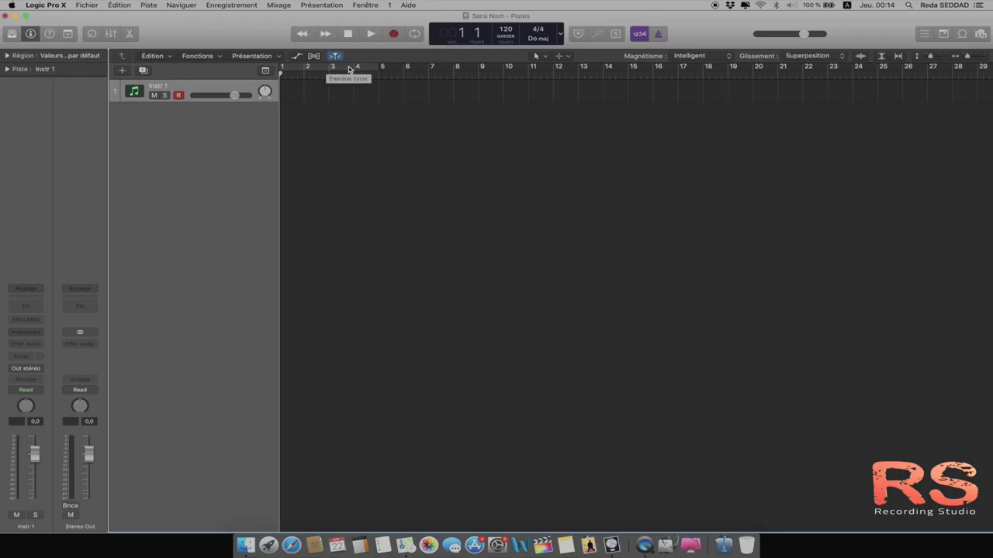
{"action": "left_click", "coordinate": [391, 73]}
{"action": "left_click", "coordinate": [303, 35]}
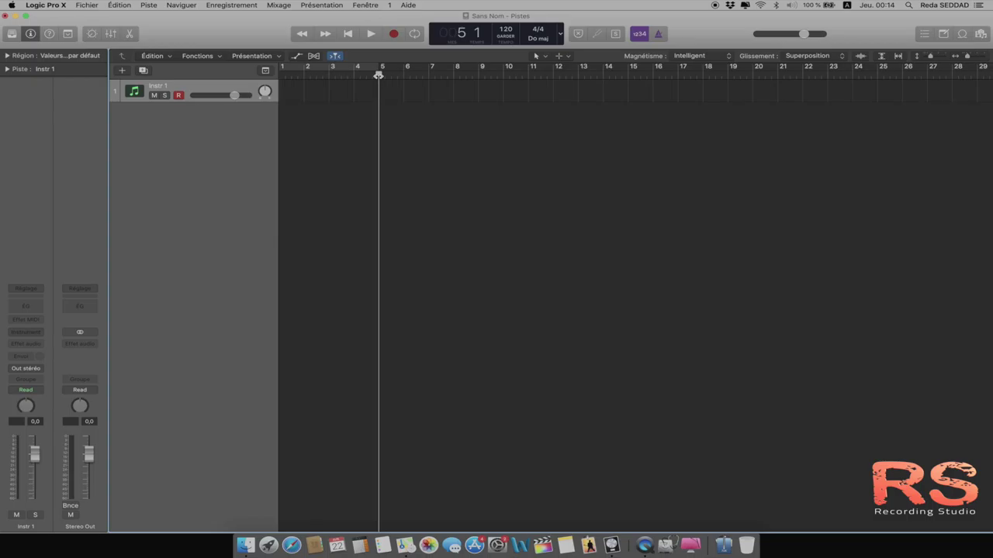
{"action": "left_click", "coordinate": [304, 35]}
{"action": "left_click", "coordinate": [303, 34]}
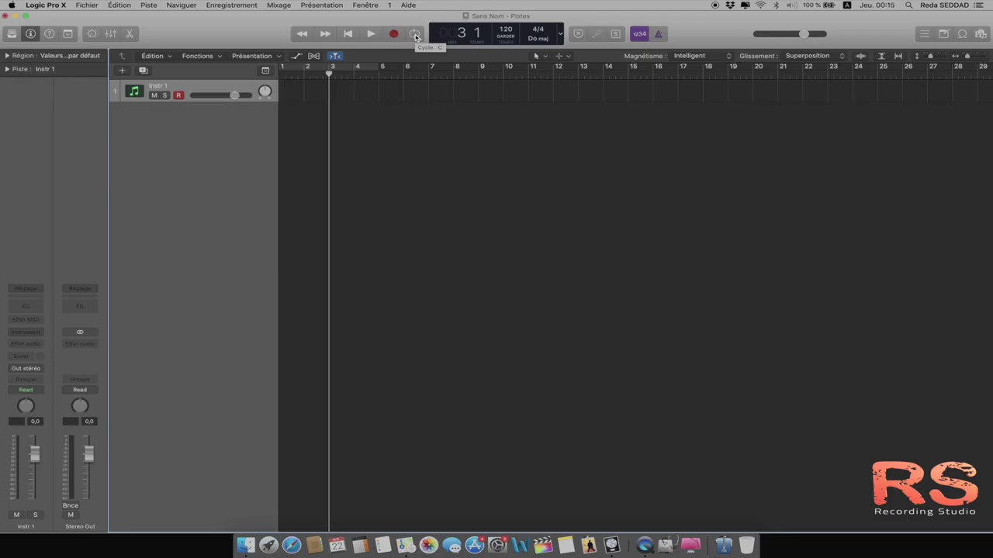
{"action": "left_click", "coordinate": [415, 36]}
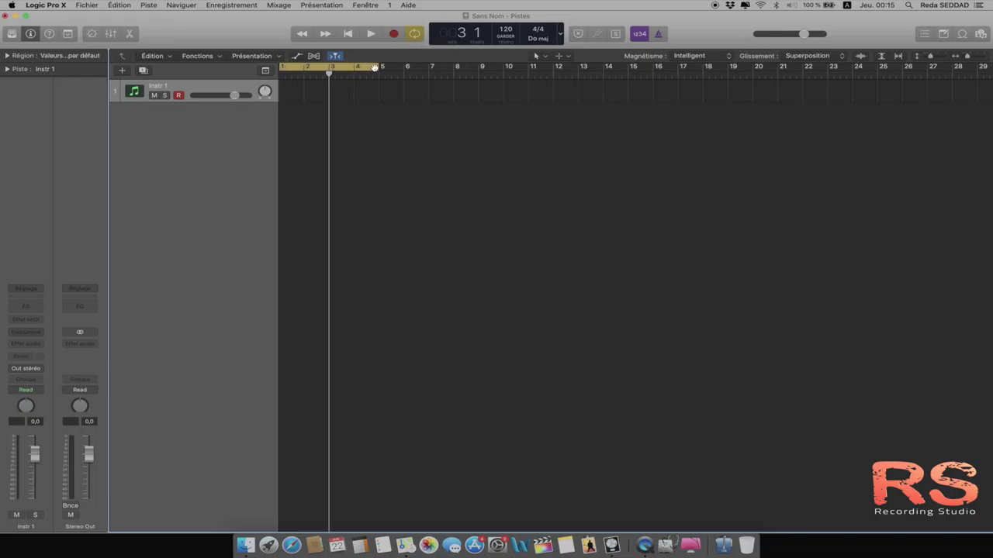
{"action": "left_click_drag", "start_coordinate": [375, 68], "coordinate": [603, 73]}
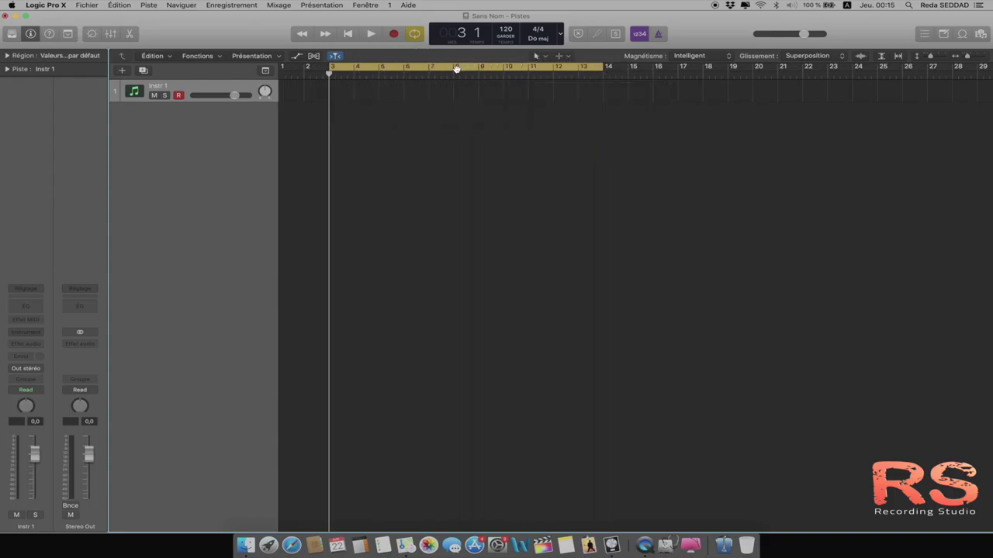
{"action": "left_click", "coordinate": [456, 69]}
{"action": "left_click", "coordinate": [445, 69]}
{"action": "left_click", "coordinate": [442, 69]}
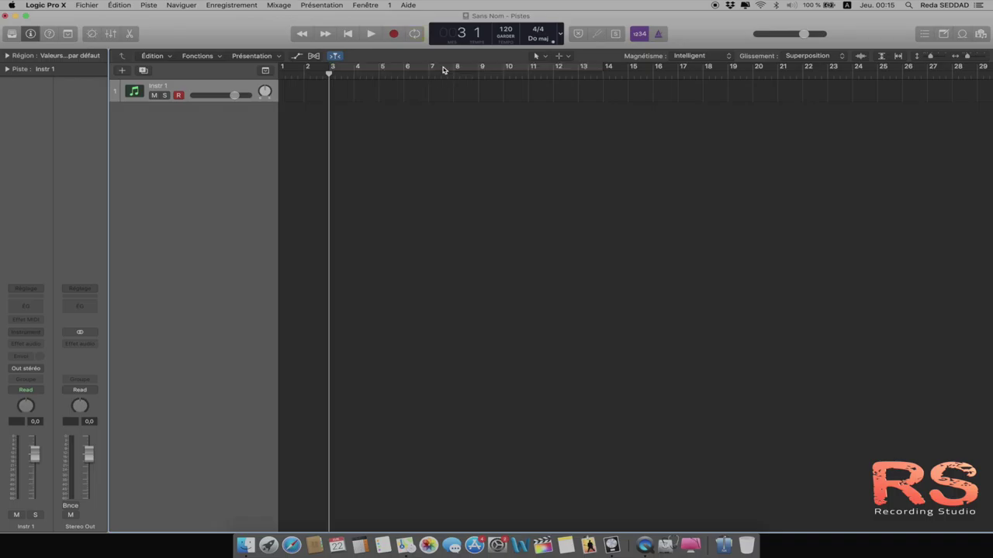
{"action": "left_click", "coordinate": [415, 34]}
{"action": "left_click", "coordinate": [415, 35]}
{"action": "left_click", "coordinate": [415, 34]}
{"action": "left_click", "coordinate": [415, 35]}
{"action": "left_click", "coordinate": [490, 64]}
{"action": "left_click_drag", "start_coordinate": [606, 66], "coordinate": [428, 67]}
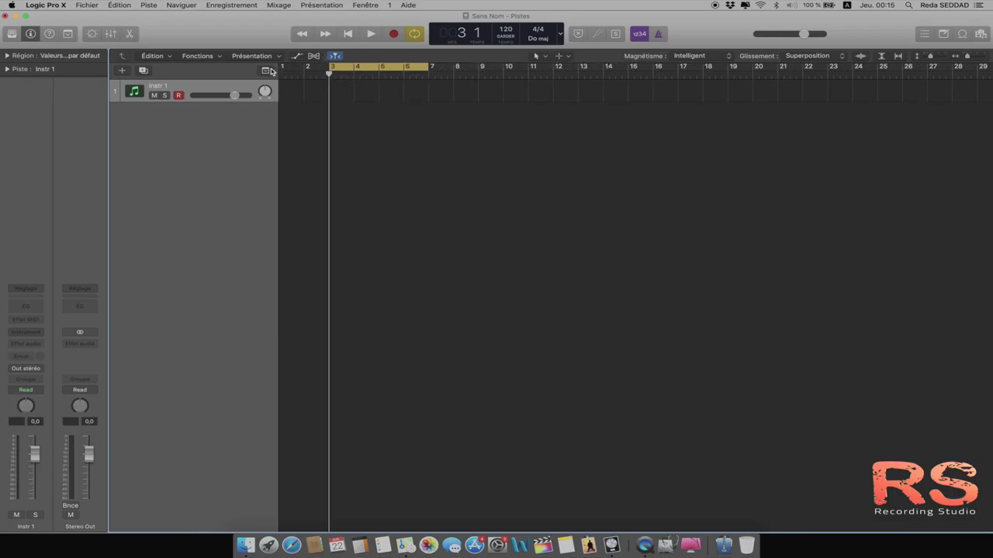
{"action": "left_click", "coordinate": [414, 35]}
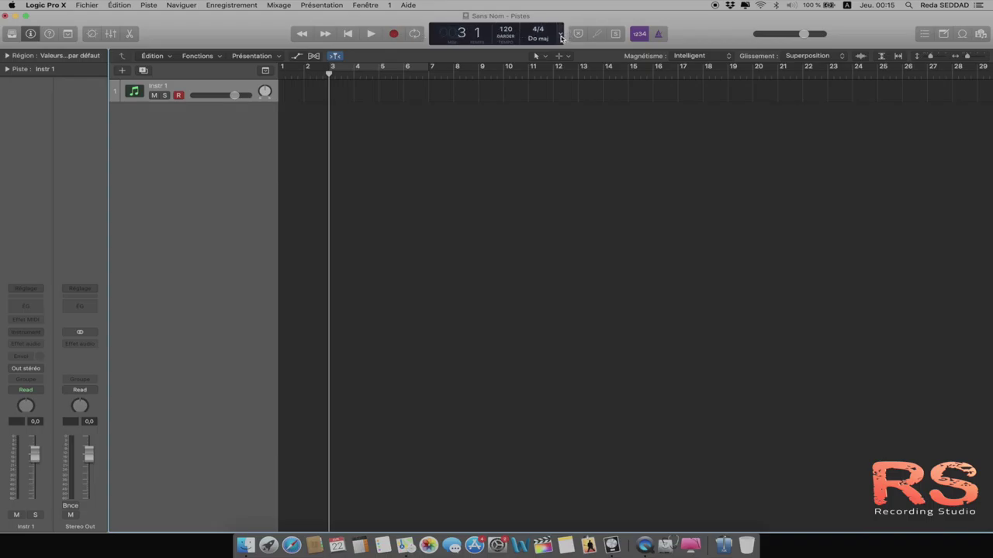
Step: Set the LCD to the Personnaliser display and step the playhead through bars 2–6
{"action": "left_click", "coordinate": [561, 35]}
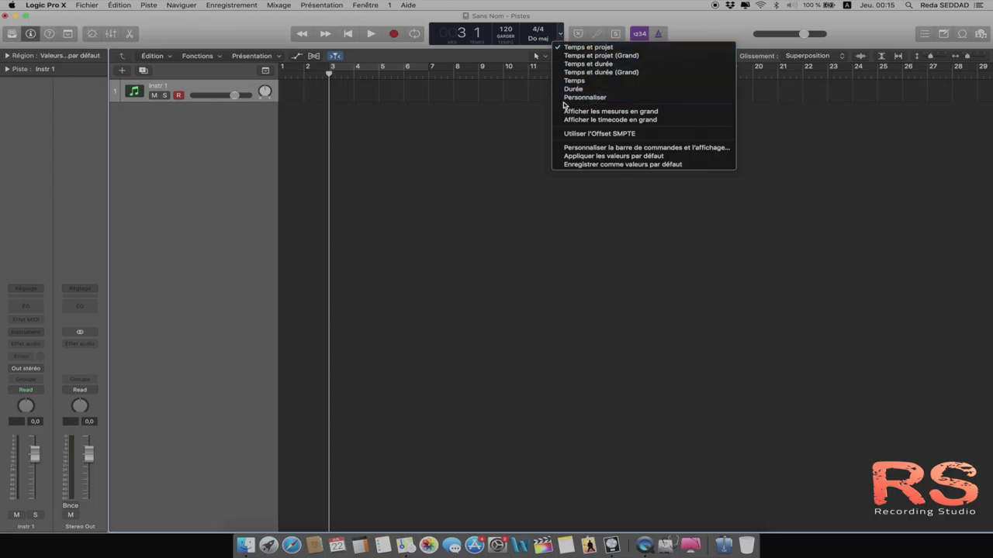
{"action": "left_click", "coordinate": [571, 98]}
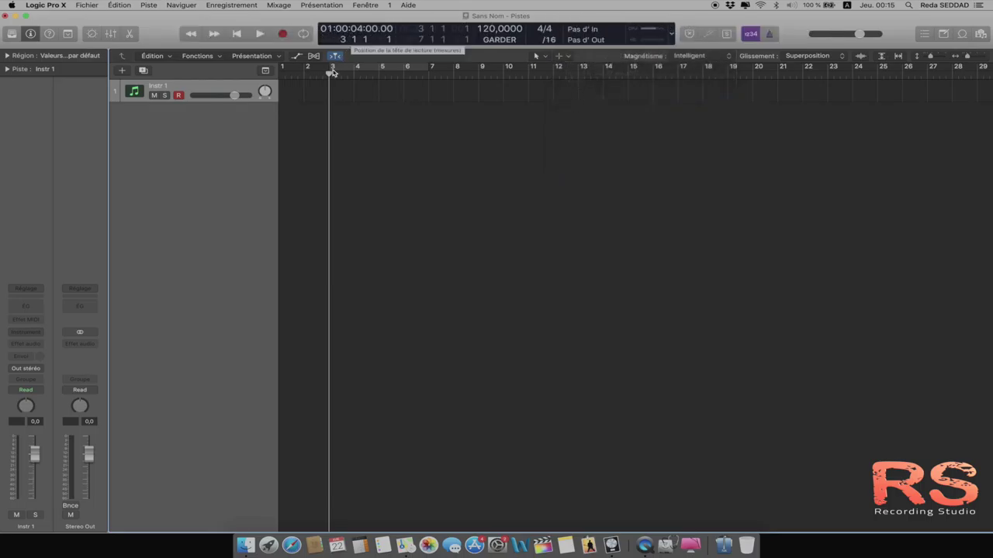
{"action": "left_click_drag", "start_coordinate": [330, 74], "coordinate": [246, 84]}
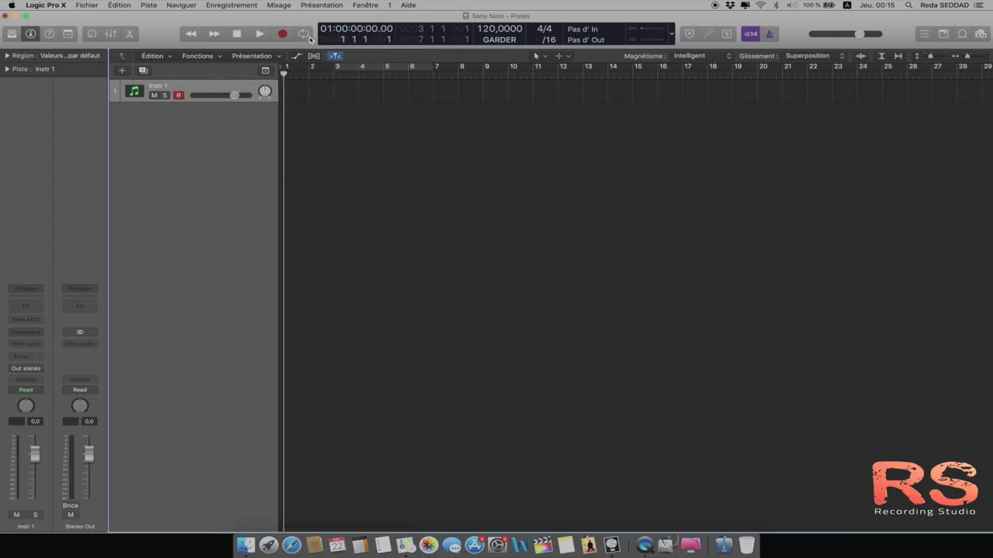
{"action": "left_click", "coordinate": [332, 74]}
{"action": "left_click", "coordinate": [360, 77]}
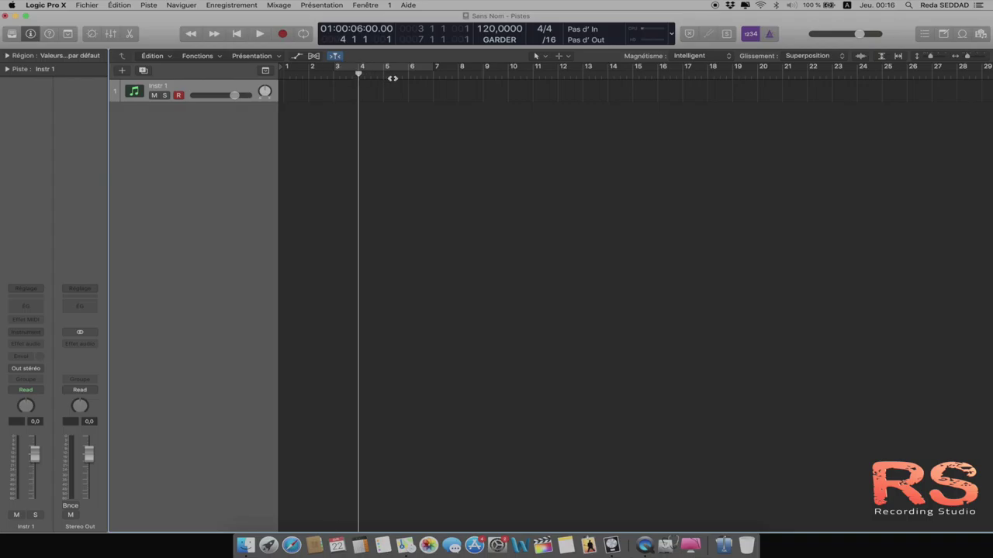
{"action": "left_click", "coordinate": [385, 78]}
{"action": "left_click", "coordinate": [410, 78]}
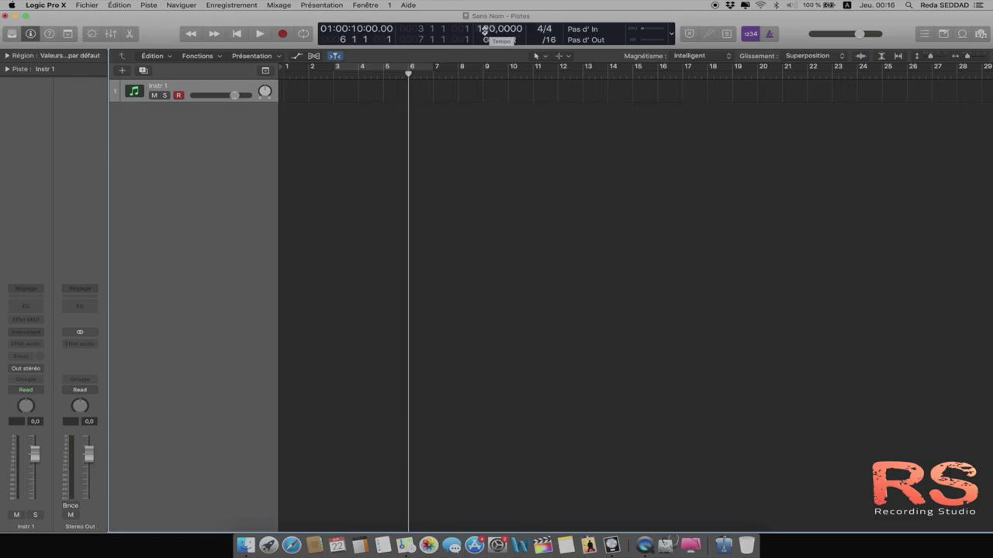
Step: Change the project tempo to 100 BPM in the LCD
{"action": "double_click", "coordinate": [484, 29]}
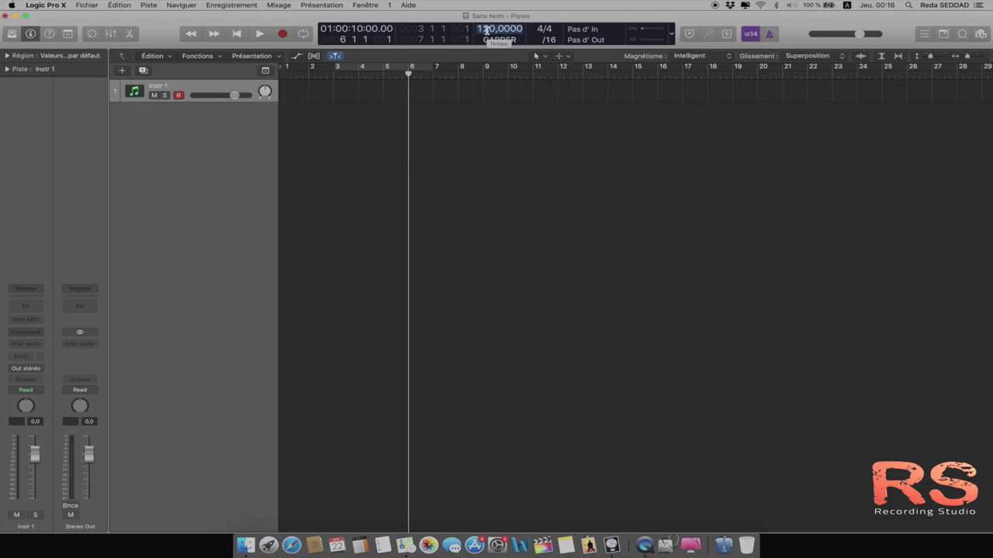
{"action": "key", "text": "Return"}
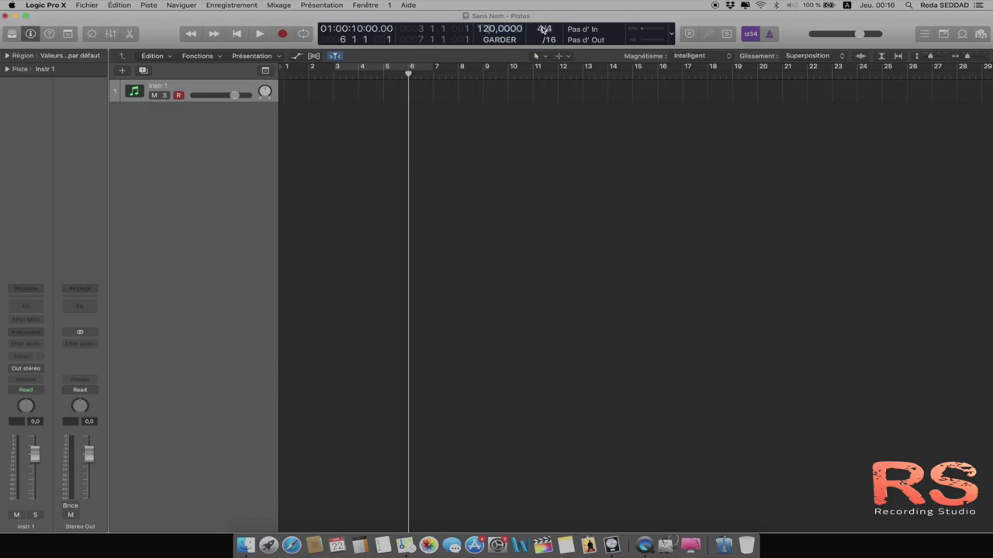
{"action": "double_click", "coordinate": [487, 29]}
{"action": "type", "text": "100"}
{"action": "key", "text": "Return"}
Step: Check the time signature list and leave it at 4/4
{"action": "left_click", "coordinate": [544, 31]}
{"action": "left_click", "coordinate": [544, 31]}
{"action": "left_click", "coordinate": [544, 31]}
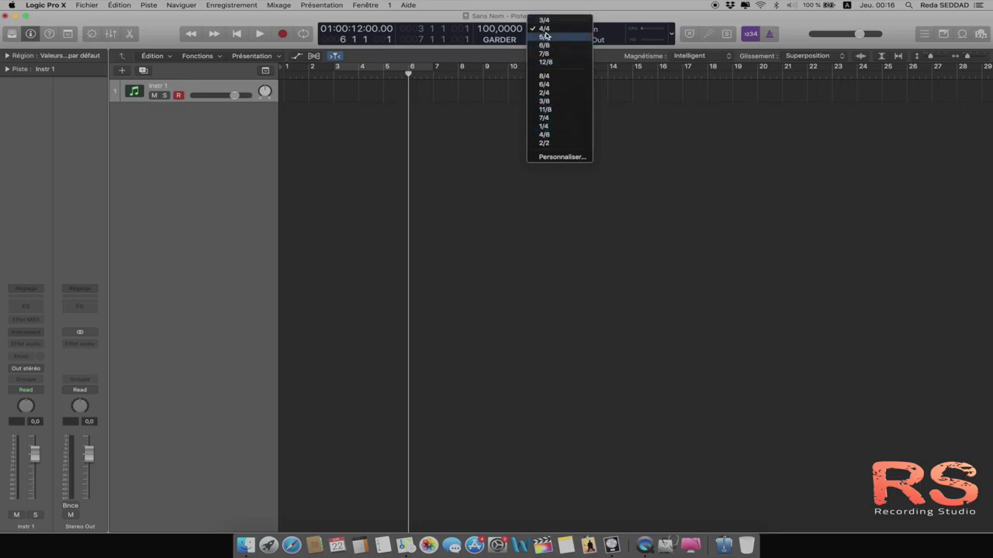
{"action": "left_click", "coordinate": [599, 12]}
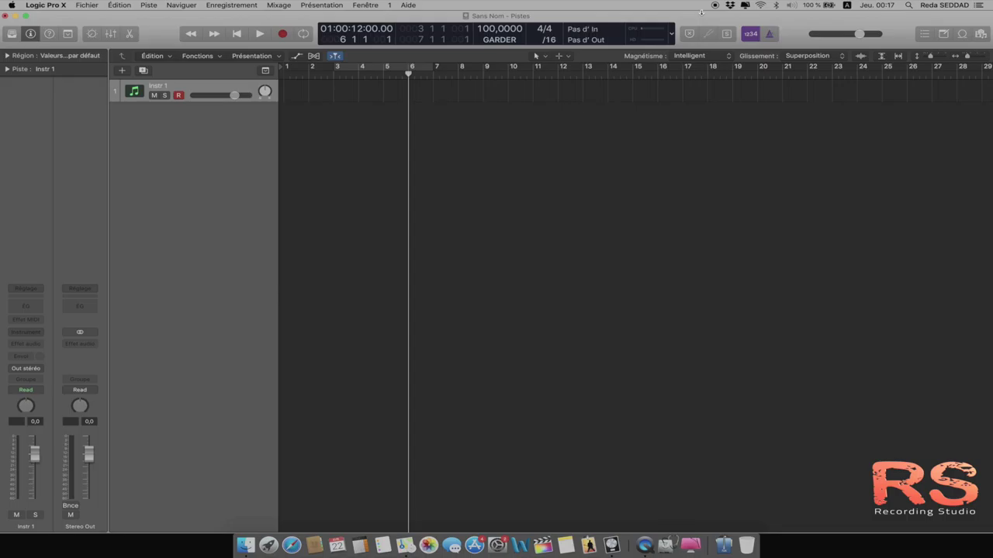
{"action": "left_click", "coordinate": [552, 41]}
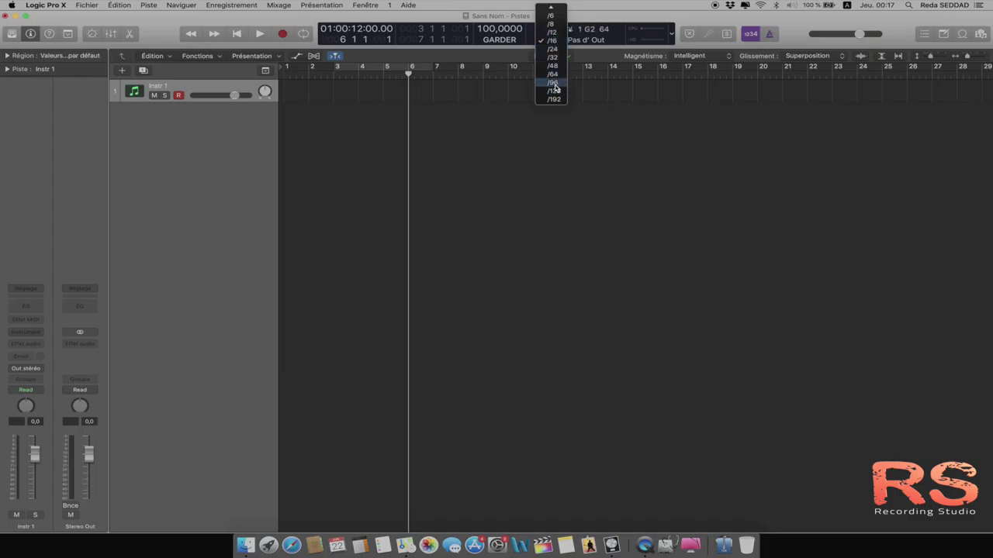
{"action": "left_click", "coordinate": [491, 18]}
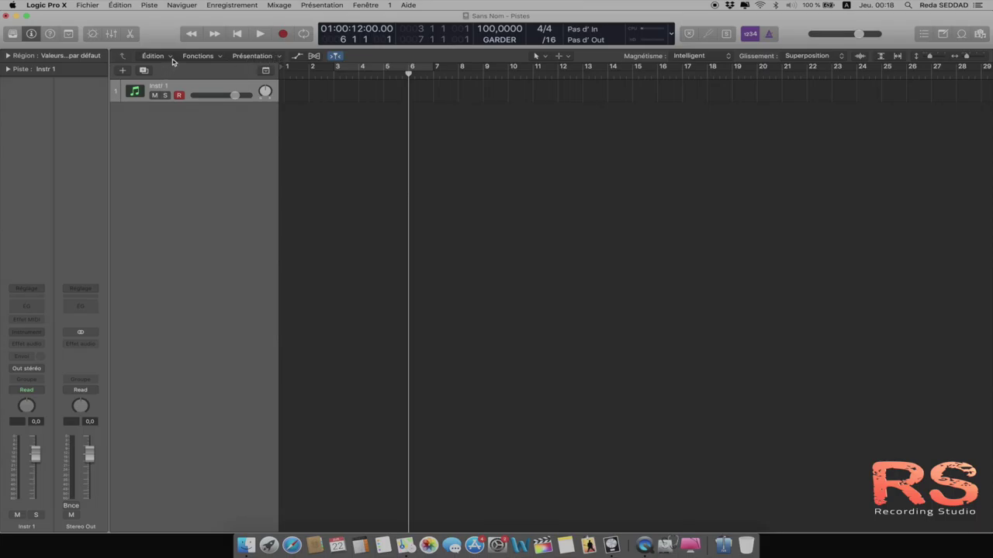
{"action": "left_click", "coordinate": [171, 59]}
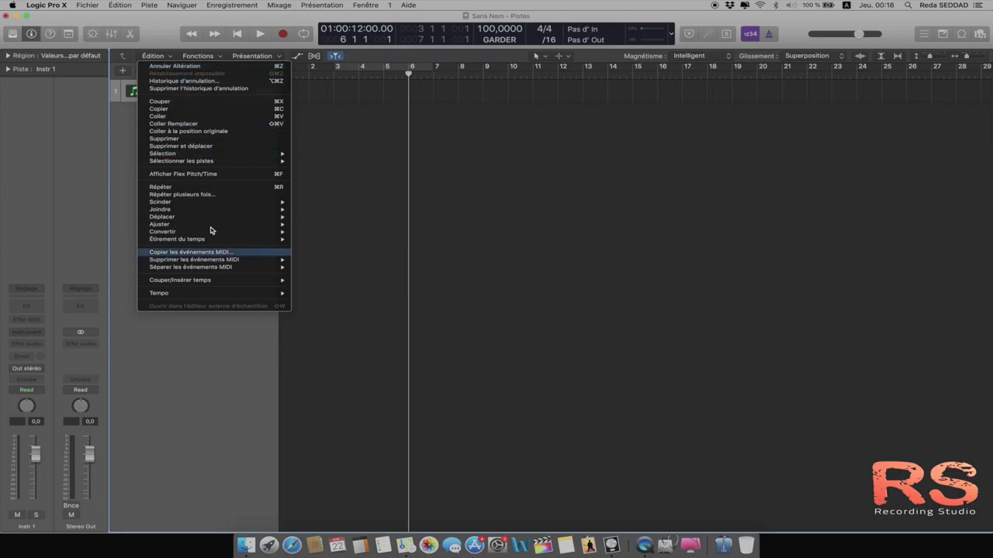
{"action": "left_click", "coordinate": [159, 44]}
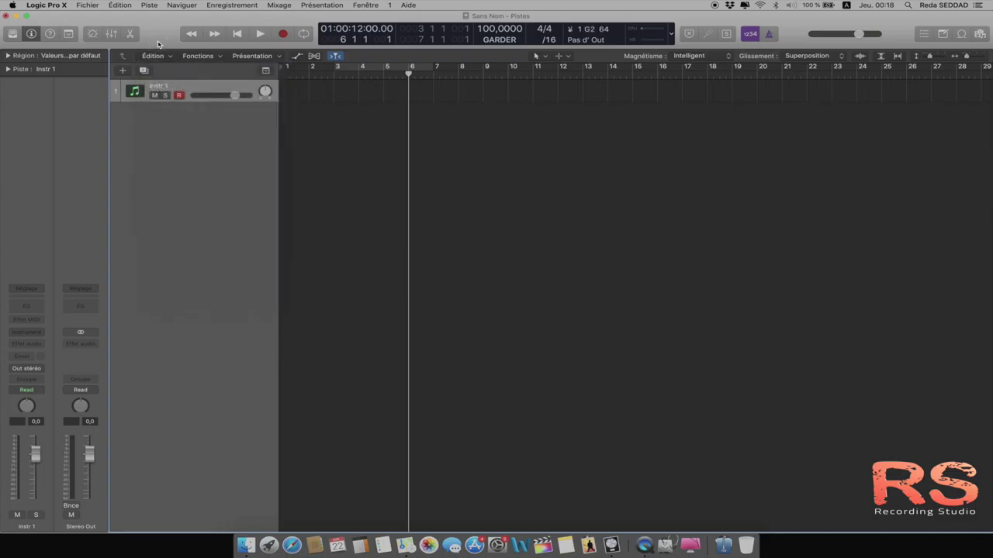
{"action": "left_click", "coordinate": [221, 59]}
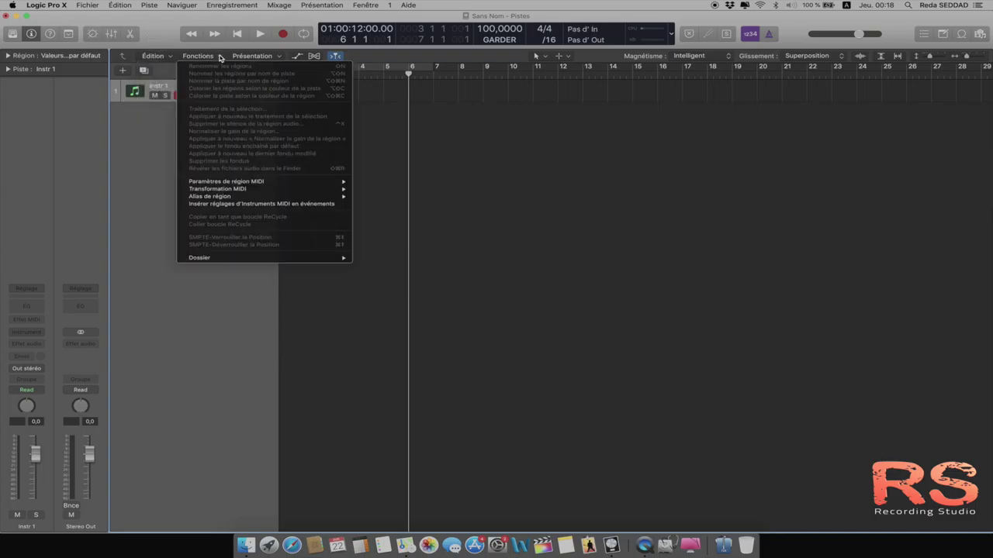
{"action": "left_click", "coordinate": [176, 44]}
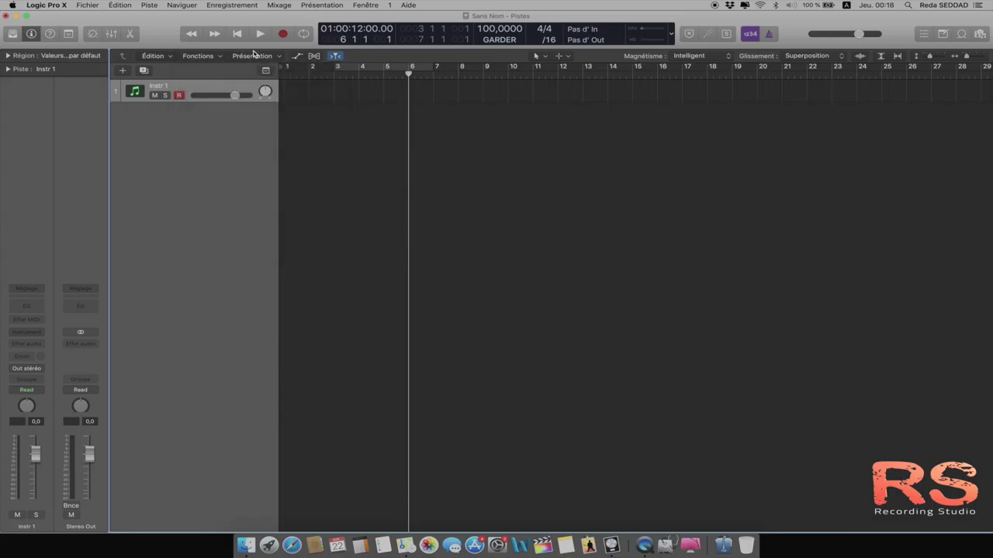
{"action": "left_click", "coordinate": [279, 57]}
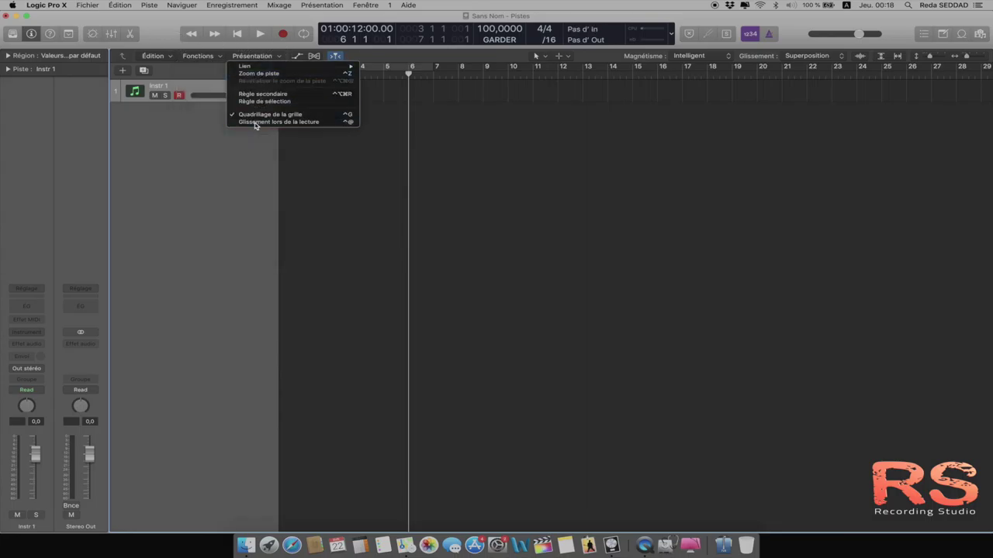
{"action": "left_click", "coordinate": [171, 32]}
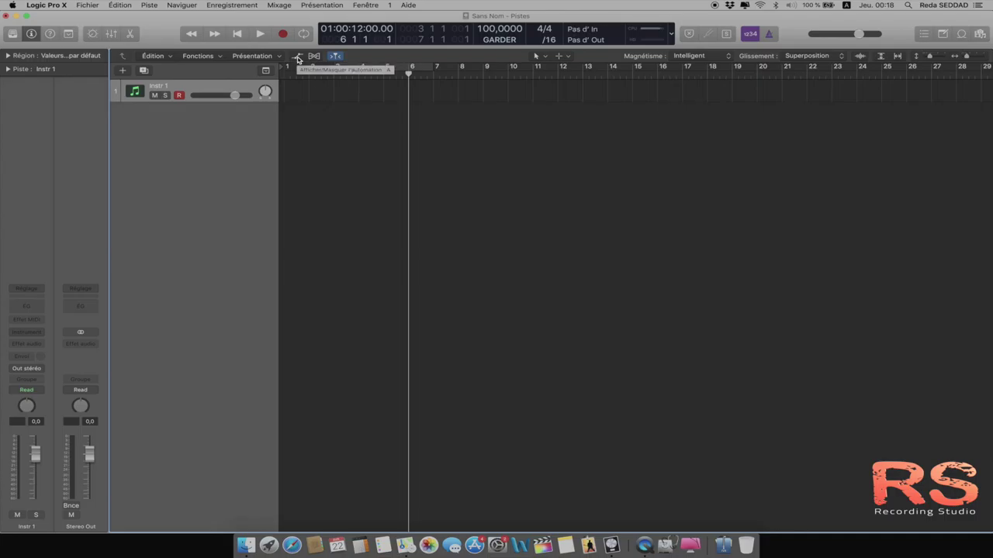
{"action": "left_click", "coordinate": [297, 57]}
{"action": "left_click", "coordinate": [297, 57]}
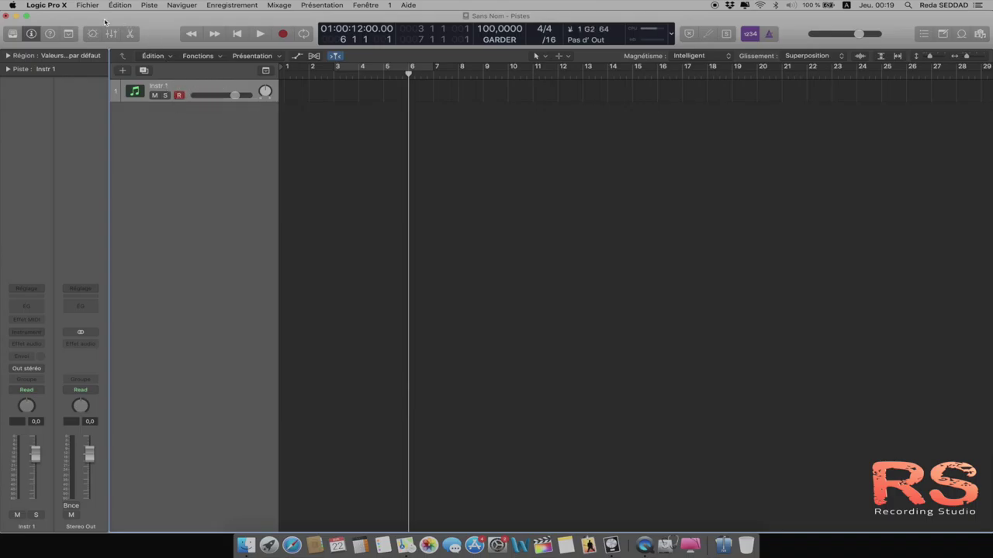
{"action": "left_click", "coordinate": [121, 70]}
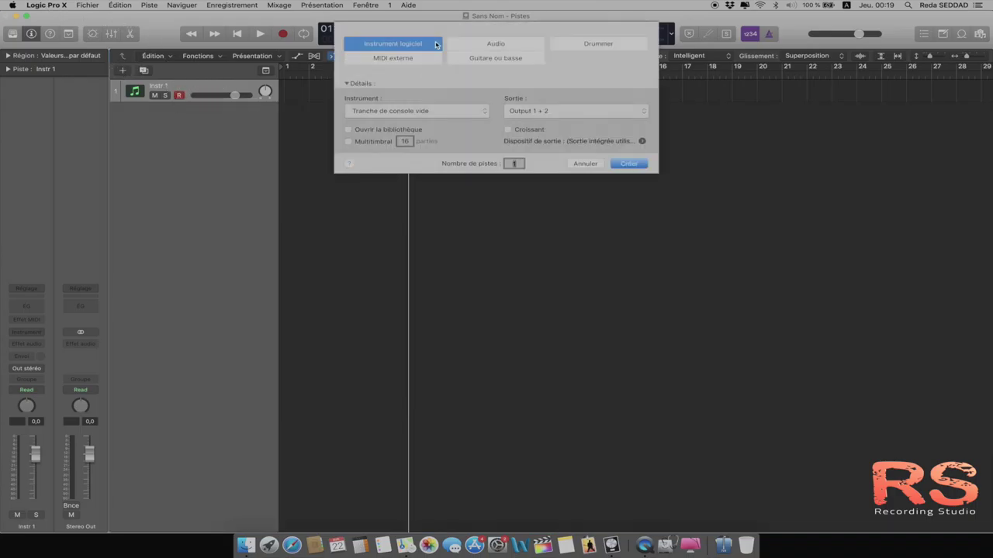
{"action": "left_click", "coordinate": [497, 46]}
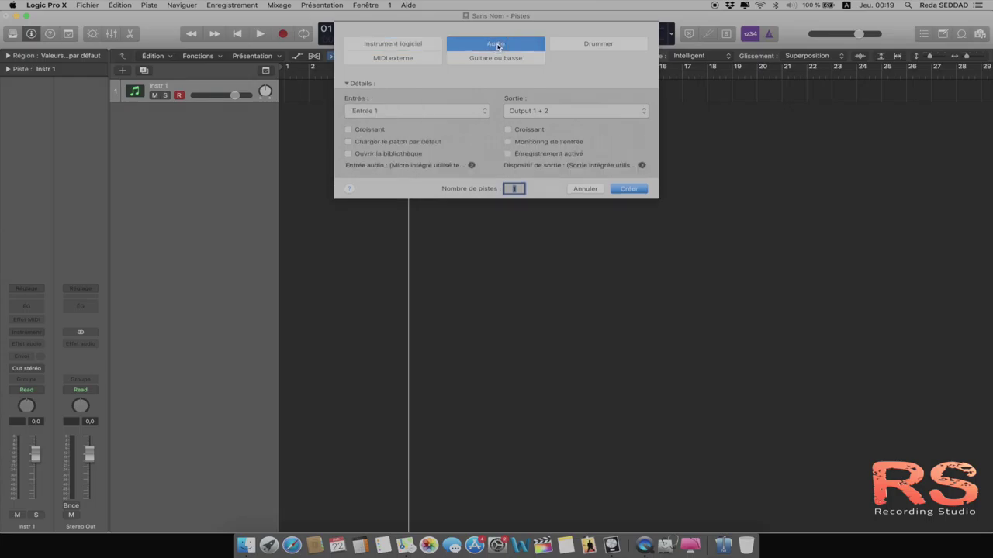
{"action": "left_click", "coordinate": [584, 189]}
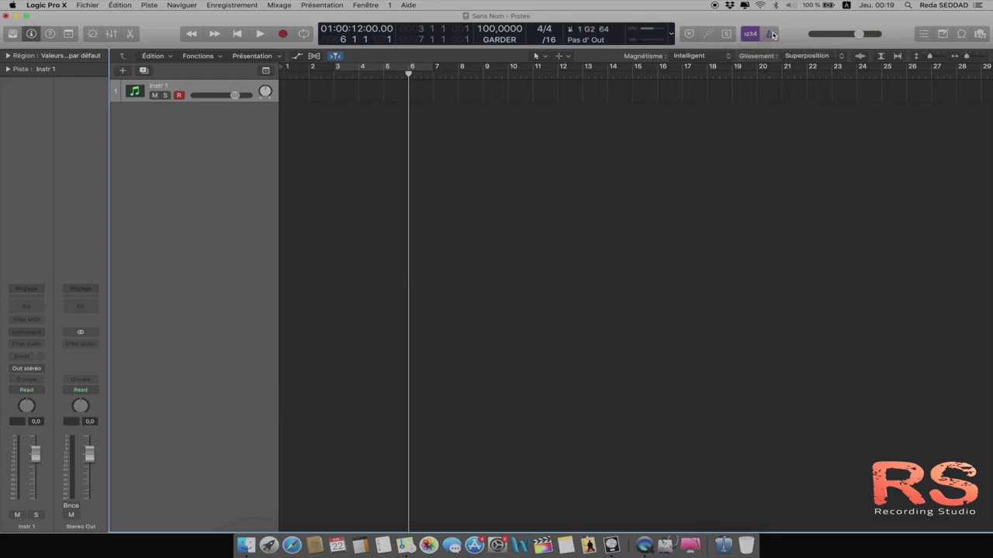
Step: Toggle the metronome on and off, lower master volume to -2.8 dB, and open the Mixer
{"action": "left_click", "coordinate": [770, 34]}
{"action": "left_click", "coordinate": [771, 36]}
{"action": "left_click", "coordinate": [771, 35]}
{"action": "left_click", "coordinate": [772, 36]}
{"action": "left_click", "coordinate": [771, 36]}
{"action": "left_click", "coordinate": [771, 36]}
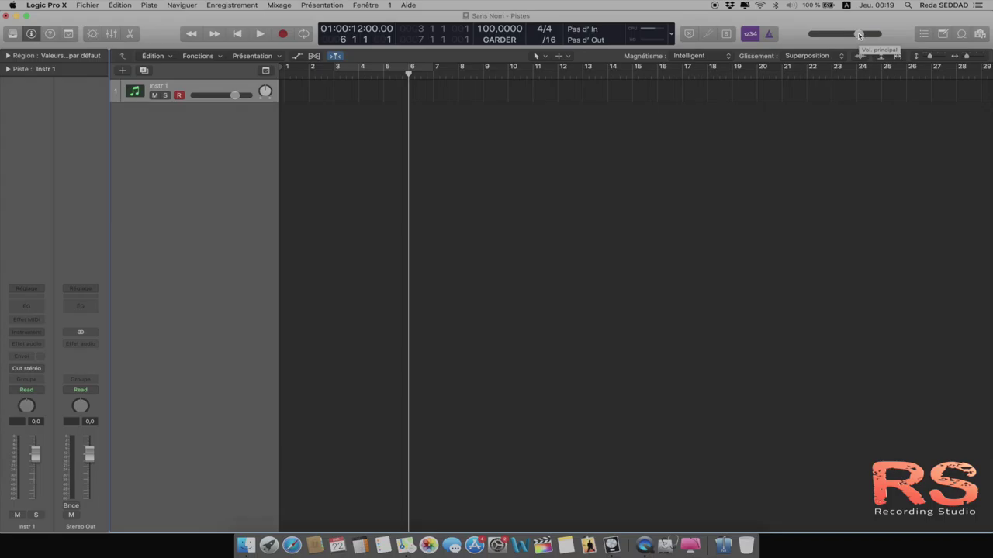
{"action": "mouse_move", "coordinate": [859, 35]}
{"action": "left_mouse_down"}
{"action": "mouse_move", "coordinate": [798, 33]}
{"action": "mouse_move", "coordinate": [843, 30]}
{"action": "left_mouse_up"}
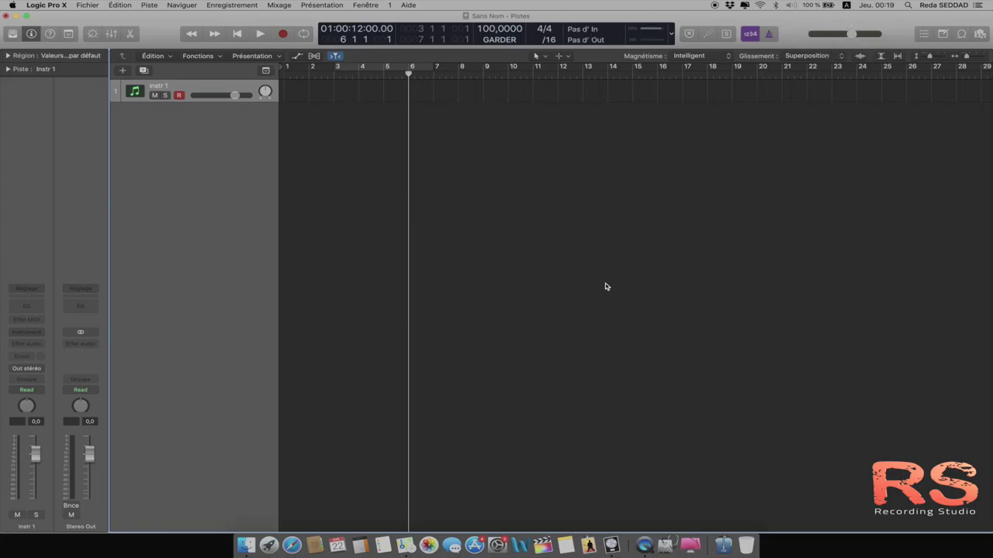
{"action": "key", "text": "x"}
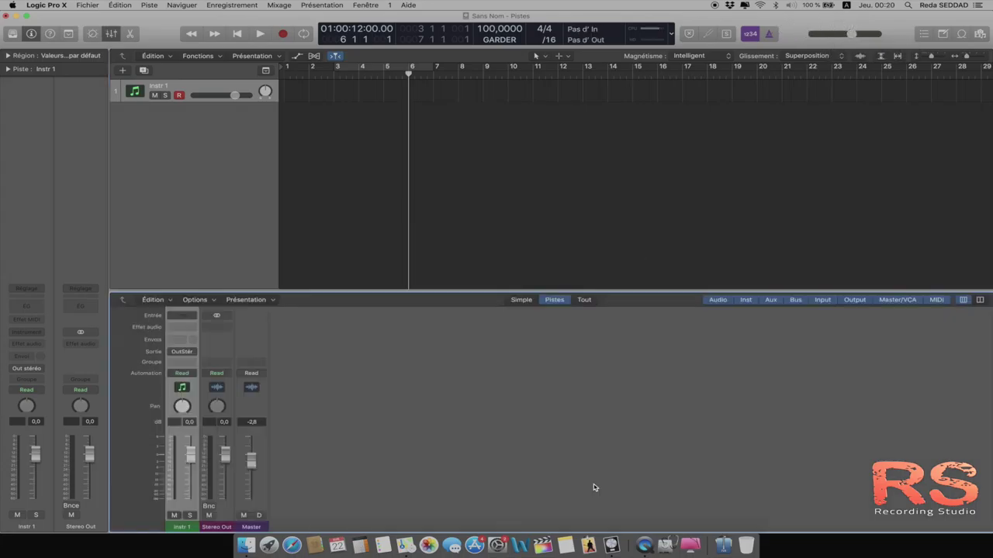
Step: Return the Master strip's volume fader to 0.0 dB and close the Mixer with X
{"action": "left_click", "coordinate": [250, 527]}
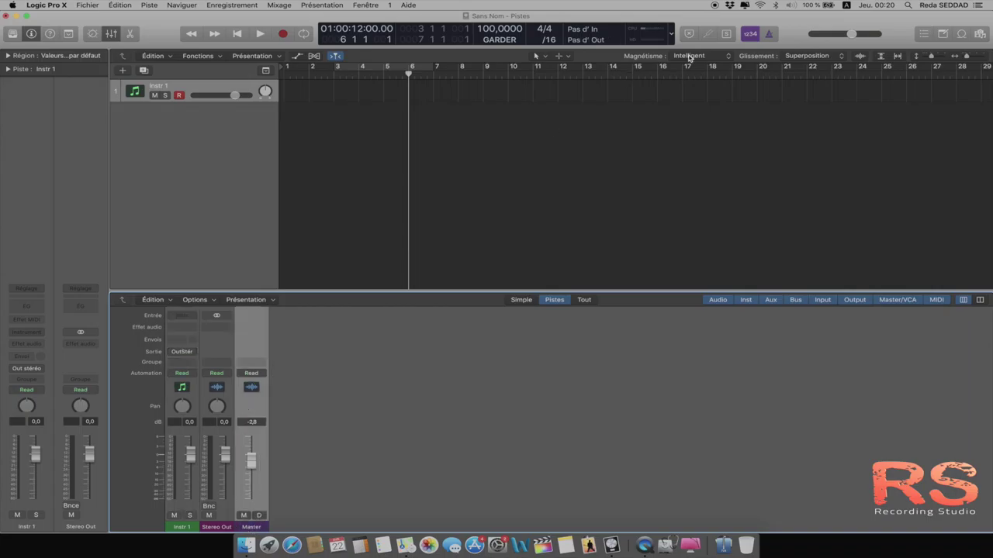
{"action": "left_click", "coordinate": [854, 36]}
{"action": "mouse_move", "coordinate": [854, 36]}
{"action": "left_mouse_down"}
{"action": "mouse_move", "coordinate": [826, 36]}
{"action": "mouse_move", "coordinate": [872, 36]}
{"action": "mouse_move", "coordinate": [834, 36]}
{"action": "mouse_move", "coordinate": [869, 36]}
{"action": "mouse_move", "coordinate": [853, 36]}
{"action": "left_mouse_up"}
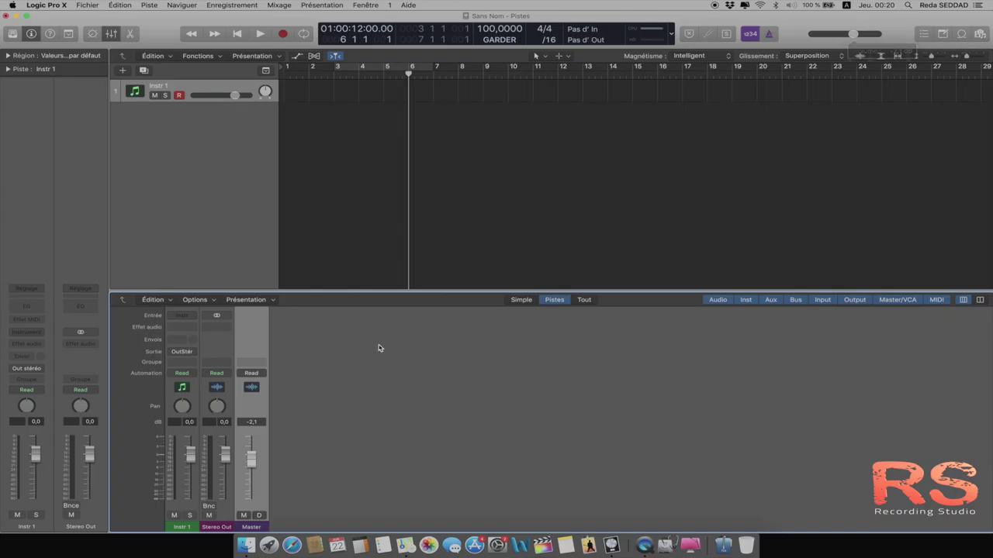
{"action": "left_click", "coordinate": [251, 457], "text": "alt"}
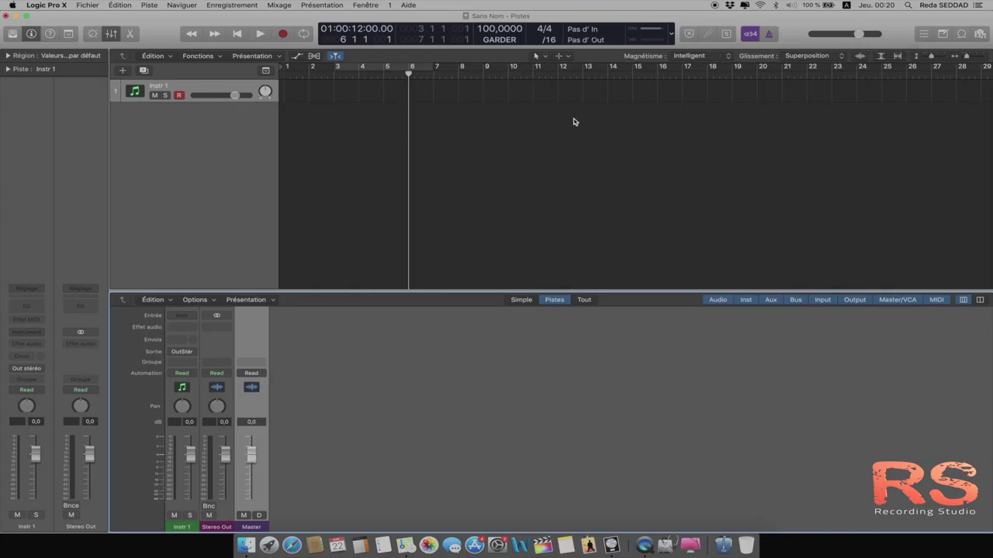
{"action": "key", "text": "x"}
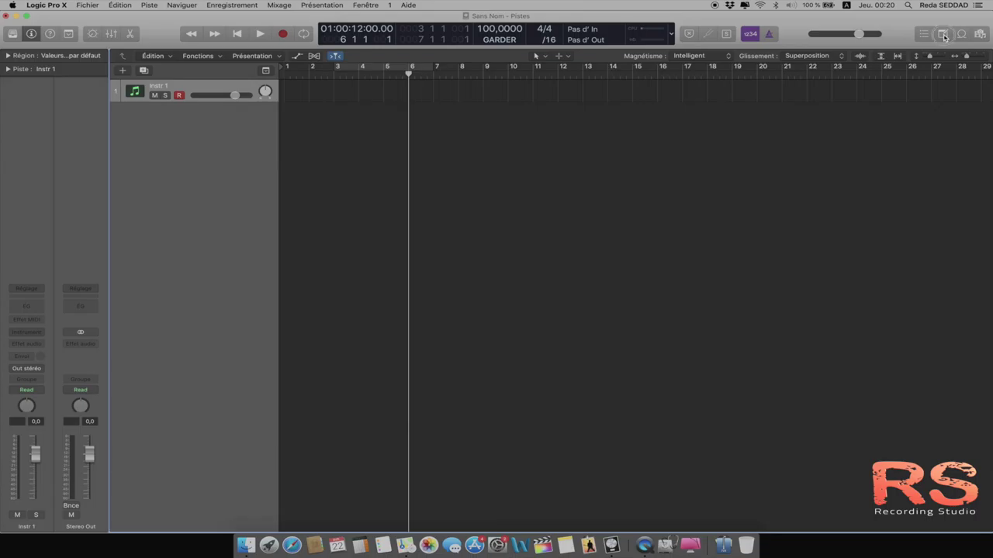
{"action": "left_click", "coordinate": [944, 36]}
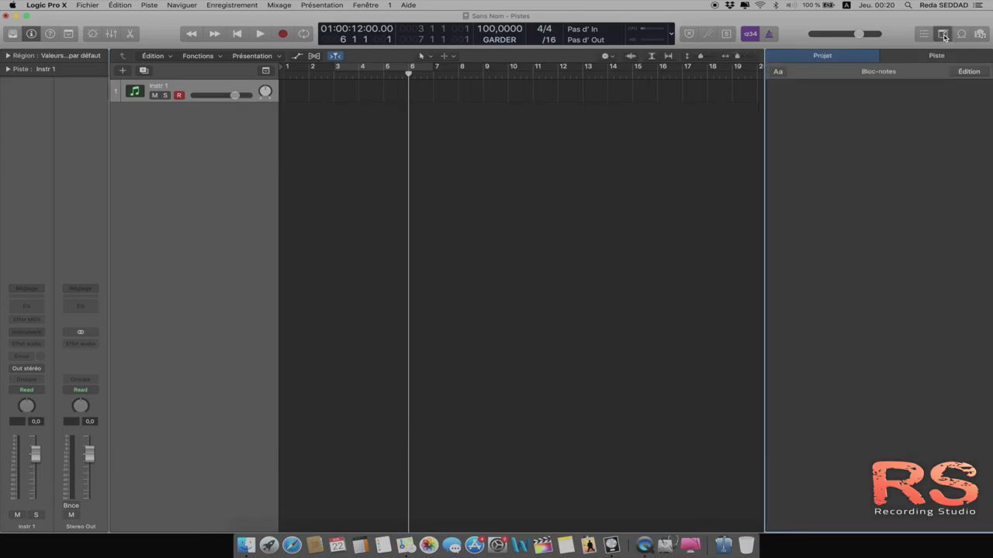
{"action": "left_click", "coordinate": [802, 103]}
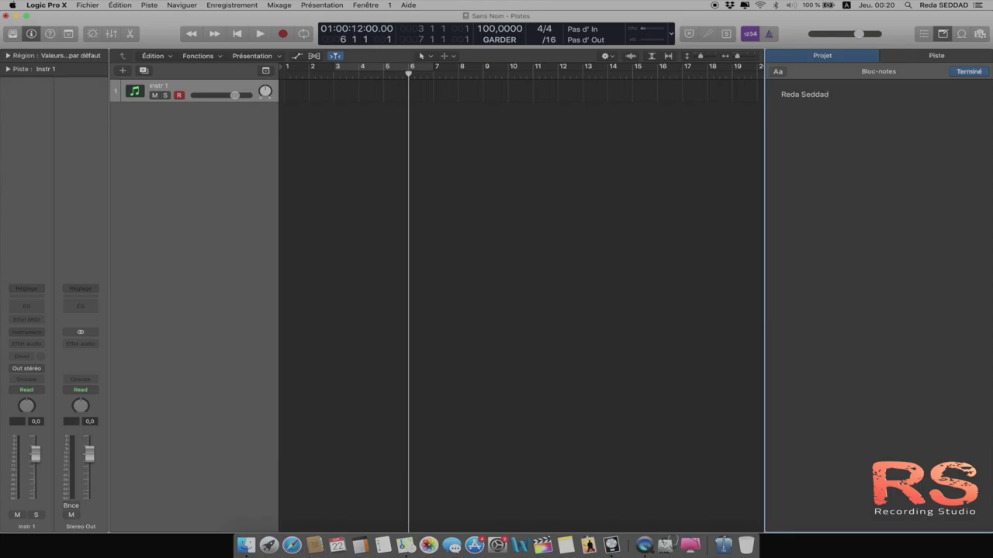
{"action": "left_click_drag", "start_coordinate": [837, 95], "coordinate": [780, 94]}
{"action": "key", "text": "BackSpace"}
{"action": "left_click", "coordinate": [942, 33]}
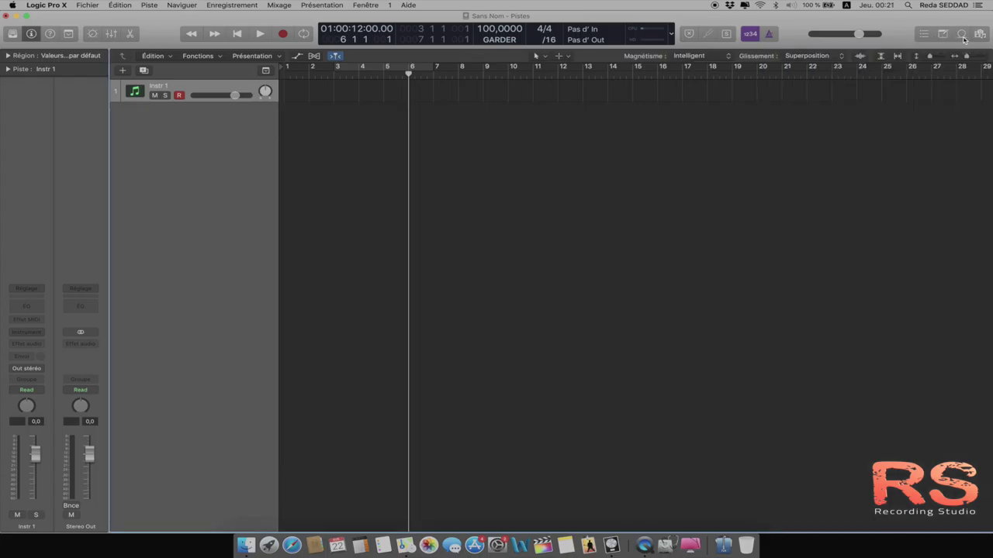
Step: Open the Apple Loops browser, select the 'Amazing' Spoken Word loop, and show the Instrument keyword categories
{"action": "left_click", "coordinate": [961, 35]}
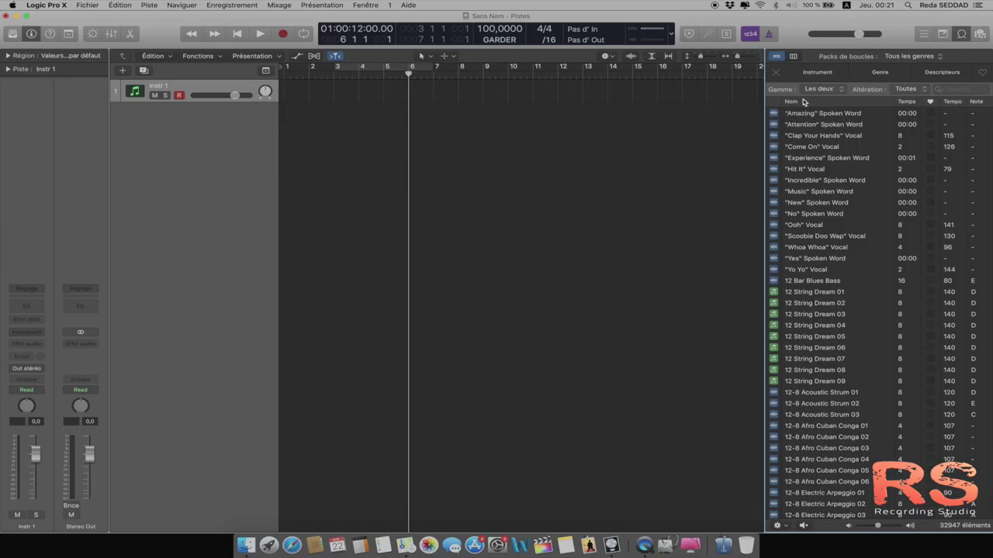
{"action": "left_click", "coordinate": [774, 116]}
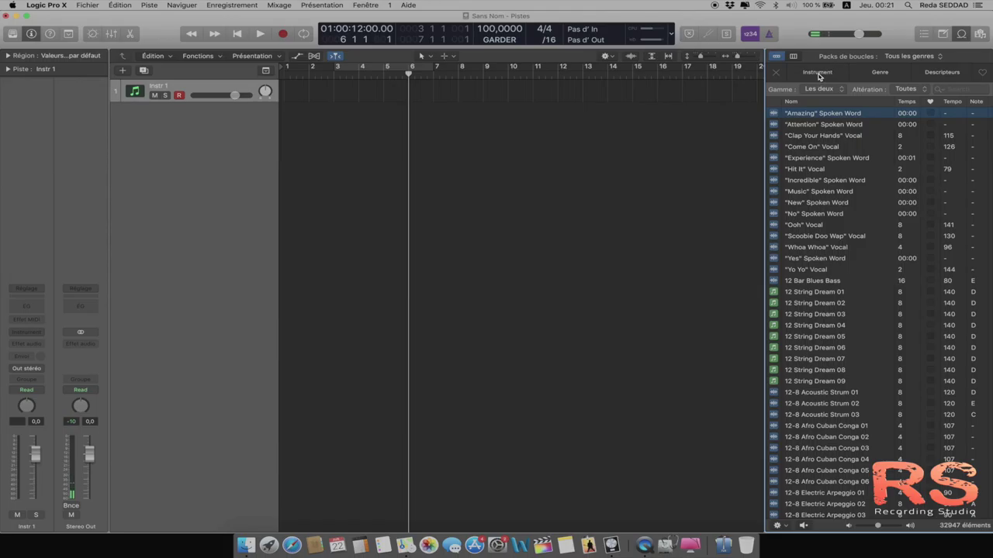
{"action": "left_click", "coordinate": [817, 72]}
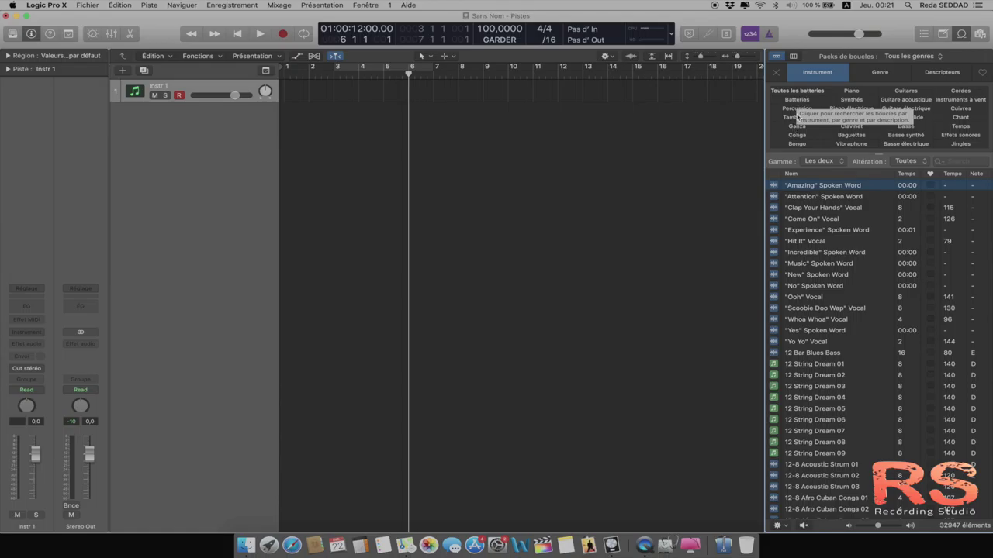
Step: Filter loops to Batteries and audition 12-8 Jazzy Drumset loops 01, 03, 04 and 13
{"action": "left_click", "coordinate": [799, 101]}
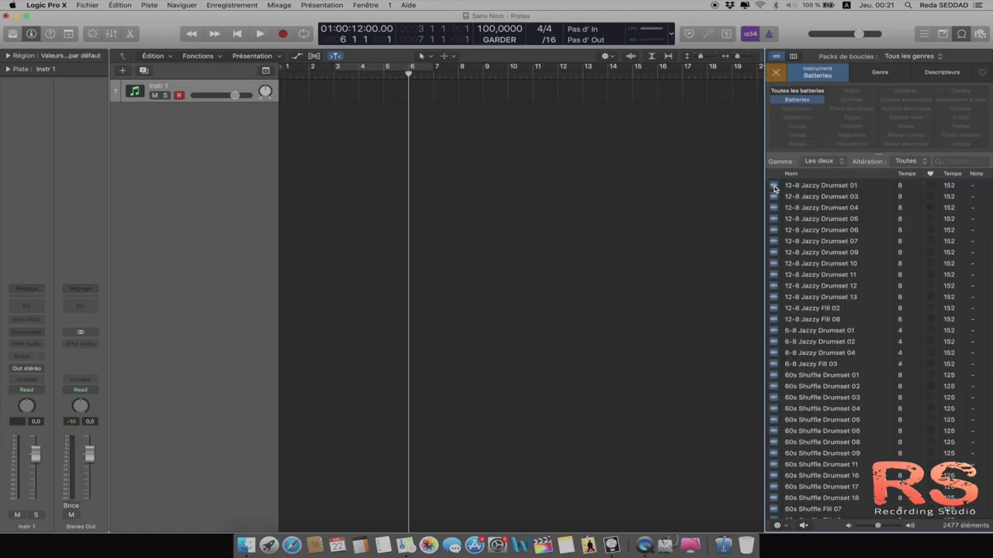
{"action": "left_click", "coordinate": [773, 188]}
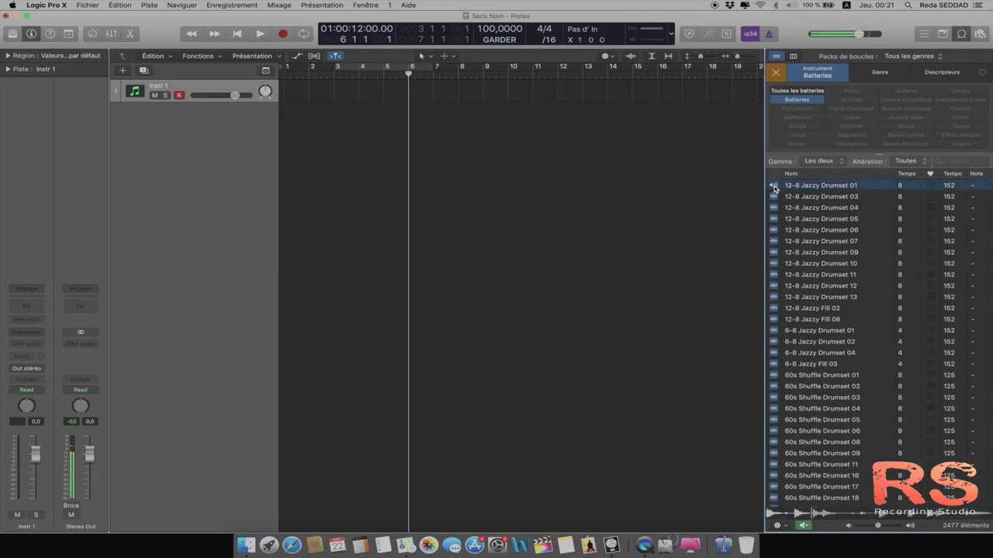
{"action": "left_click", "coordinate": [773, 187]}
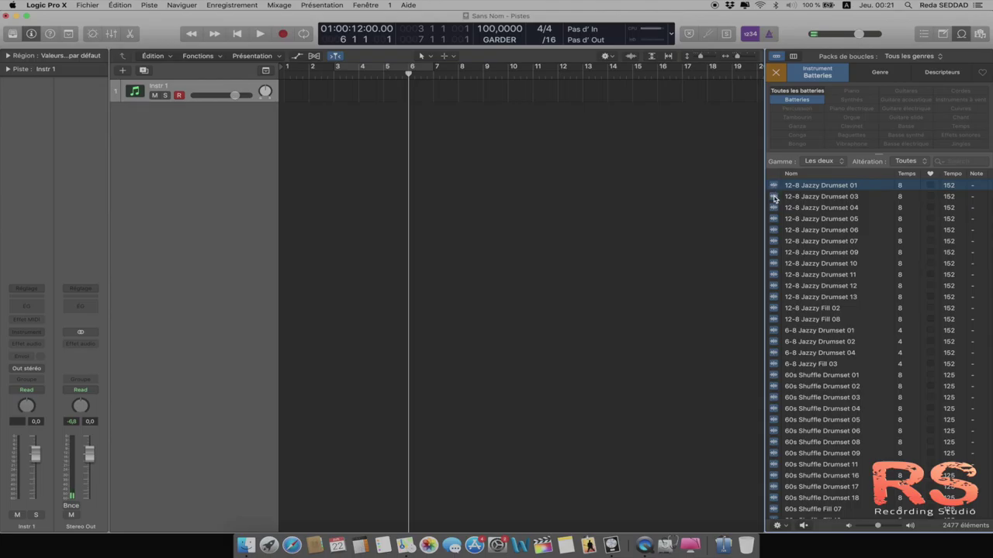
{"action": "left_click", "coordinate": [773, 197]}
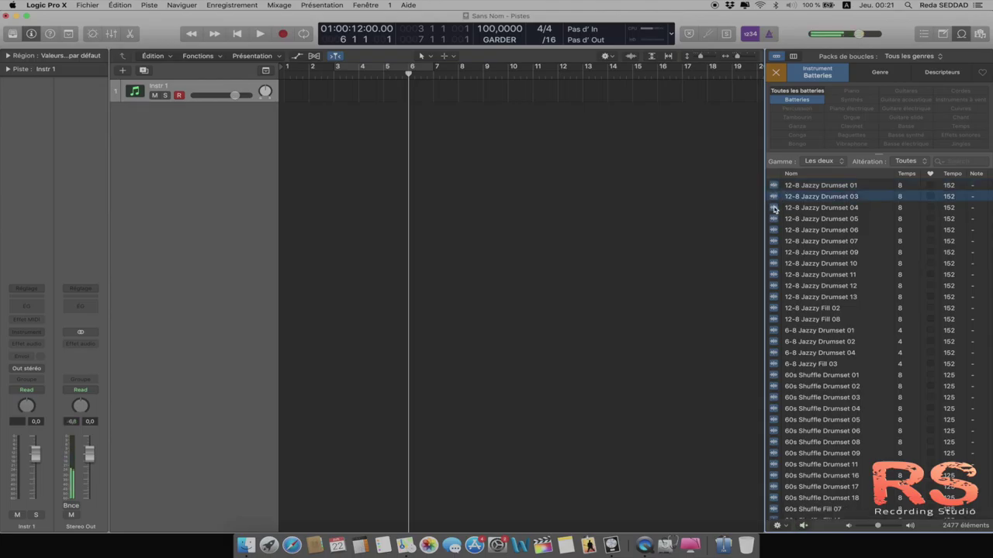
{"action": "left_click", "coordinate": [773, 208]}
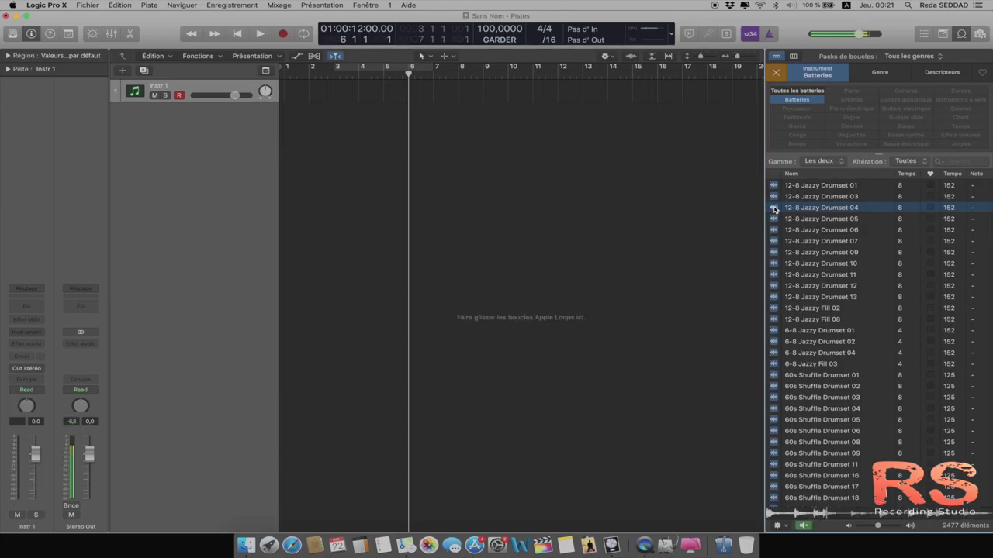
{"action": "left_click", "coordinate": [775, 297]}
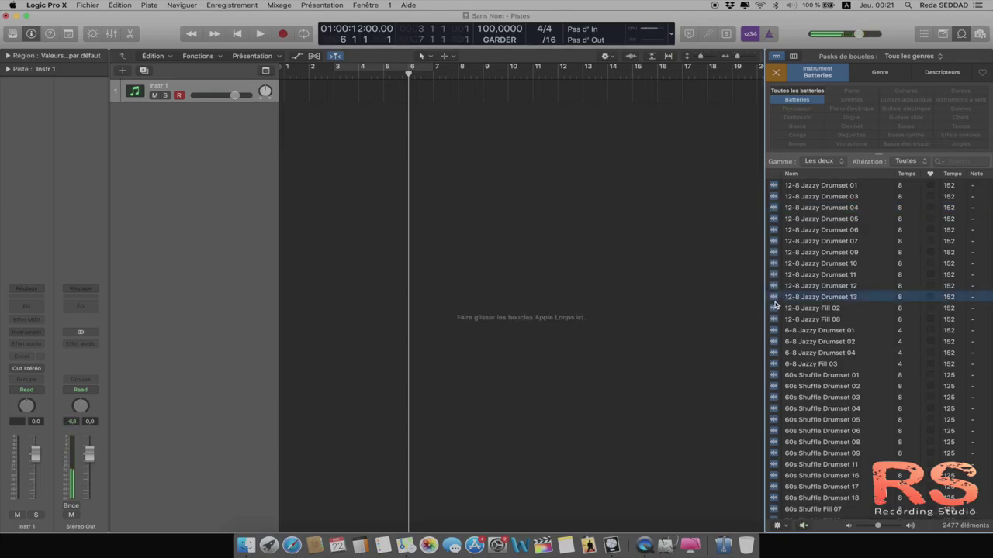
{"action": "left_click", "coordinate": [821, 297]}
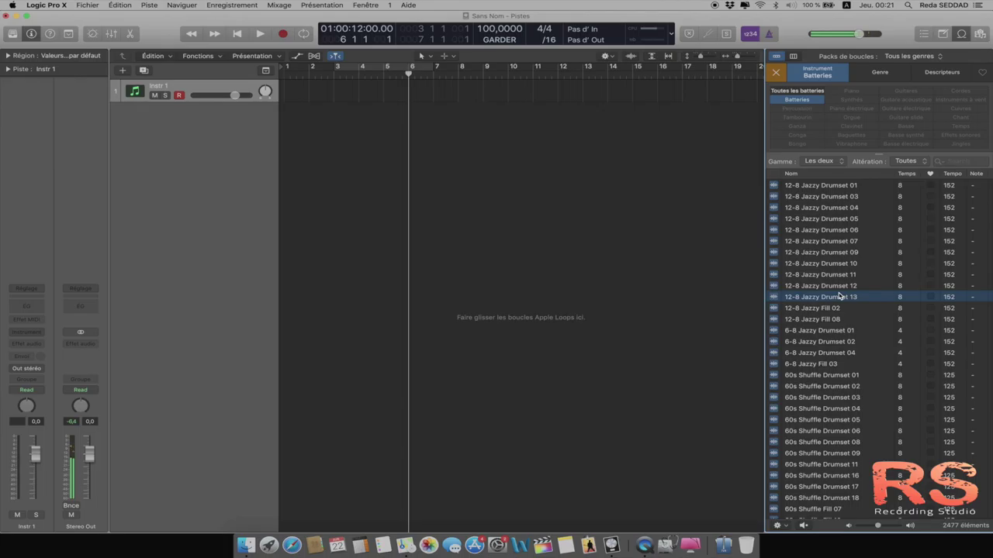
{"action": "left_click", "coordinate": [774, 188]}
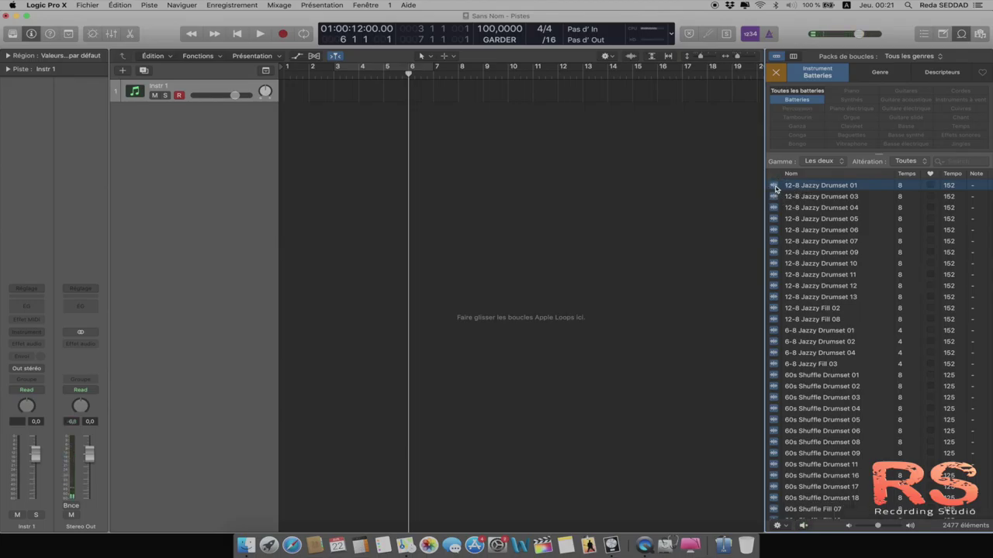
{"action": "left_click", "coordinate": [774, 188]}
Step: Audition the 70s Ballad Drums 01 loop, then switch the side panel to the project file browser
{"action": "scroll", "coordinate": [790, 239], "scroll_direction": "down", "scroll_amount": 15}
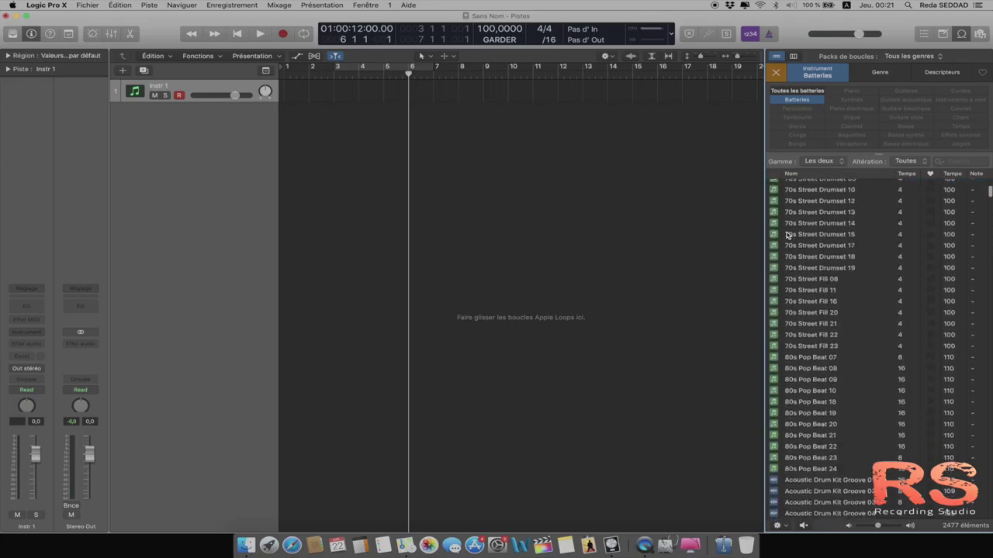
{"action": "scroll", "coordinate": [788, 235], "scroll_direction": "up", "scroll_amount": 5}
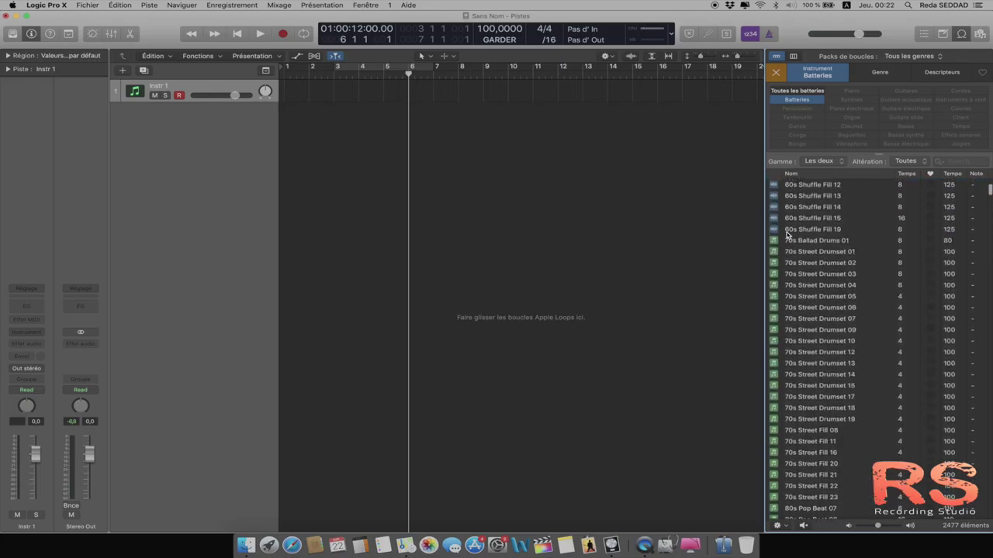
{"action": "left_click", "coordinate": [773, 245]}
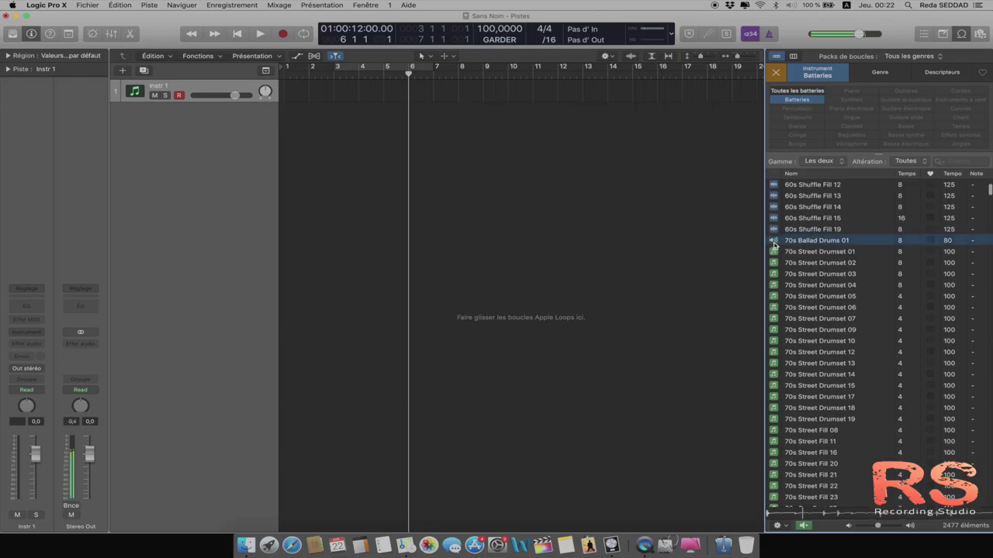
{"action": "left_click", "coordinate": [773, 245]}
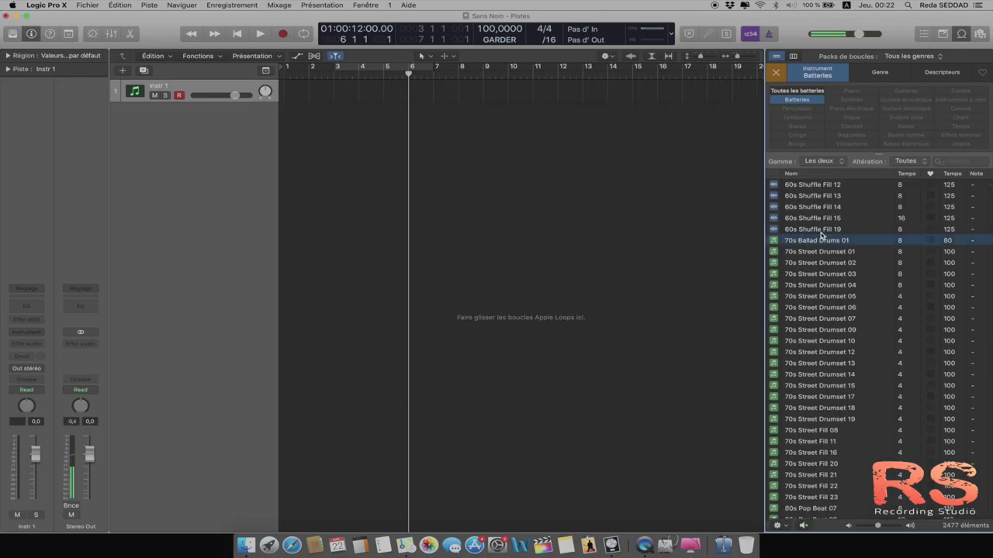
{"action": "left_click", "coordinate": [981, 34]}
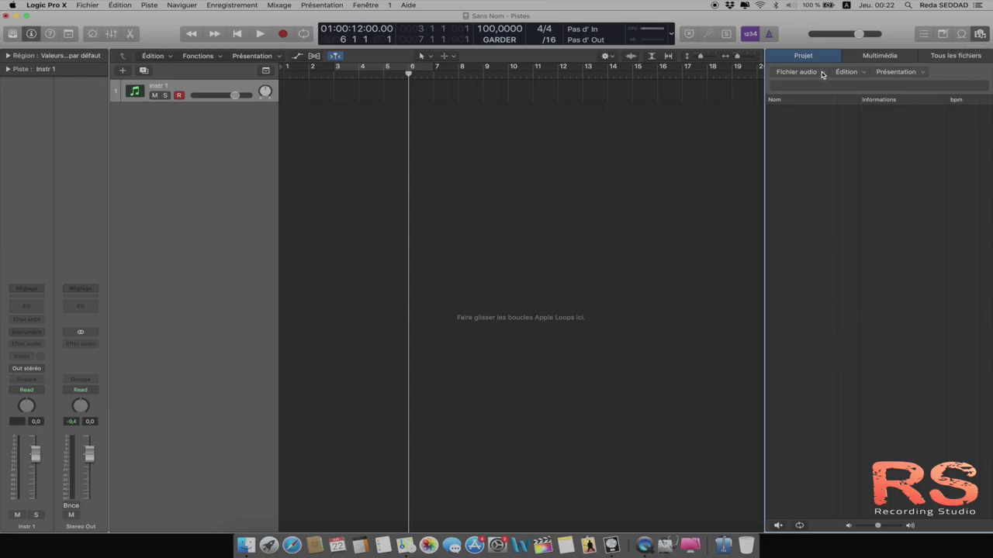
Step: Check the Fichier audio menu in the Projet browser, then close the file browser panel
{"action": "left_click", "coordinate": [822, 74]}
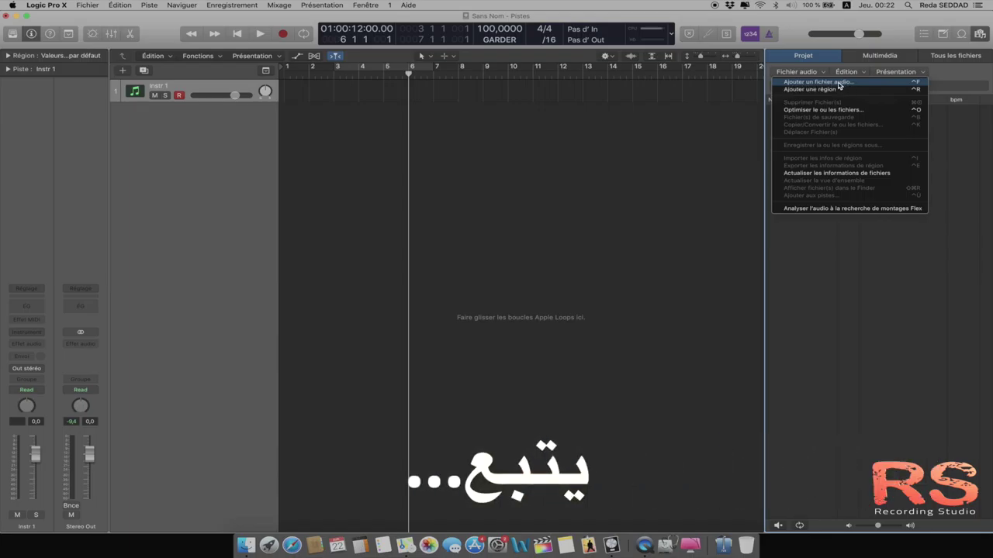
{"action": "left_click", "coordinate": [829, 58]}
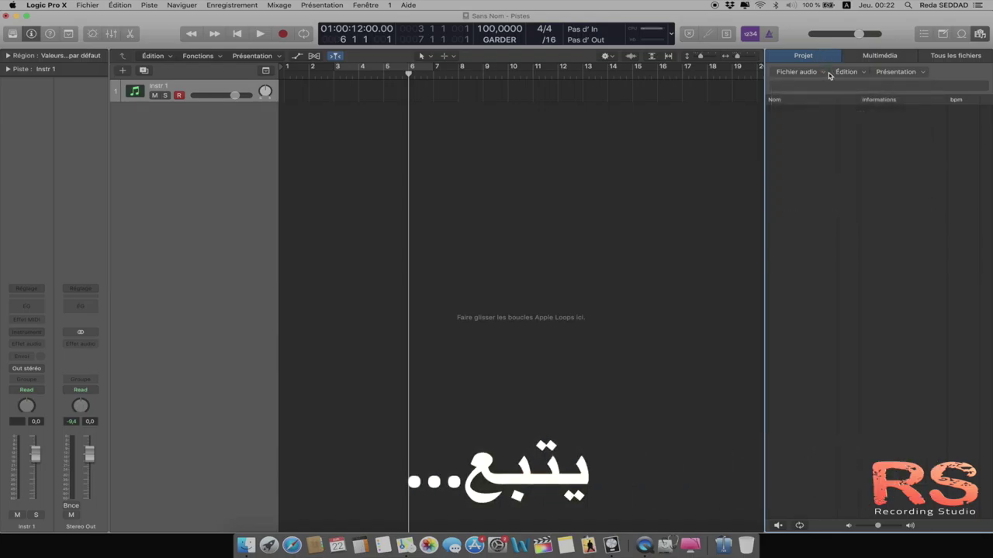
{"action": "left_click", "coordinate": [980, 37]}
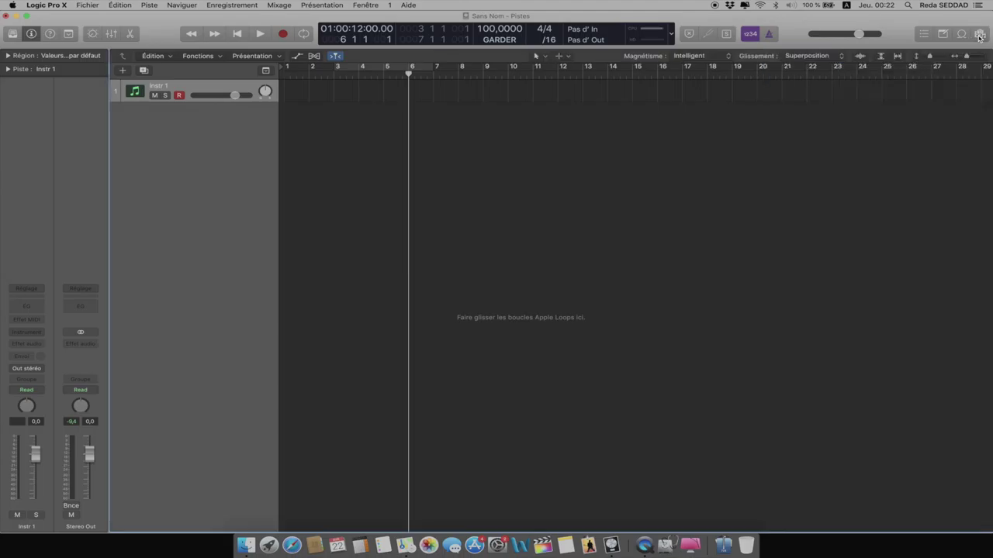